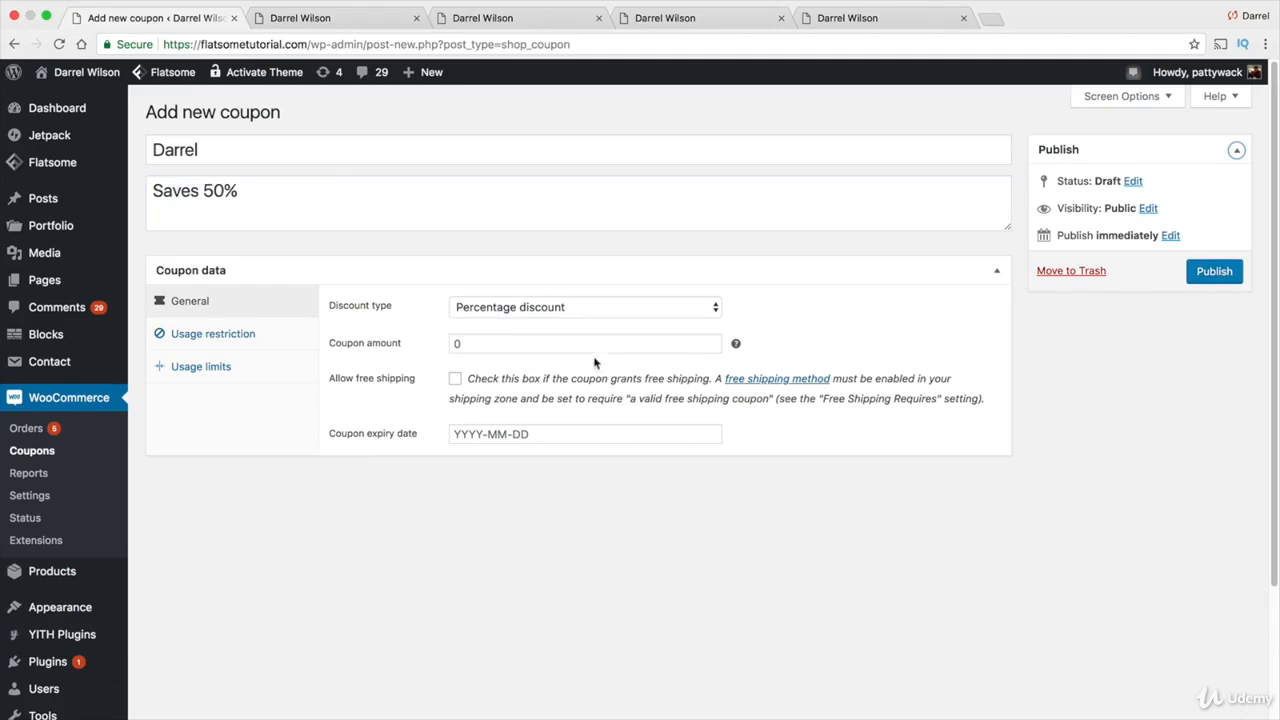
Keep the Percentage discount type and enter a coupon amount of 50
left_click(524, 308)
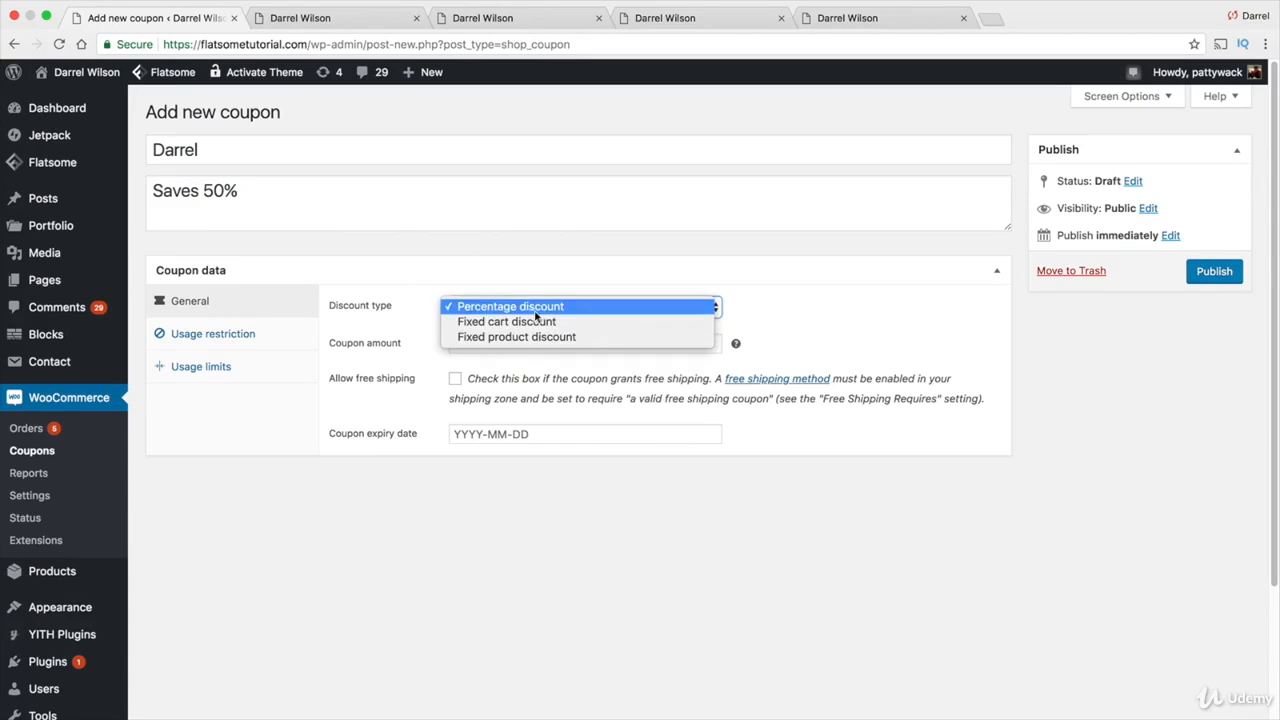
left_click(541, 306)
left_click(536, 343)
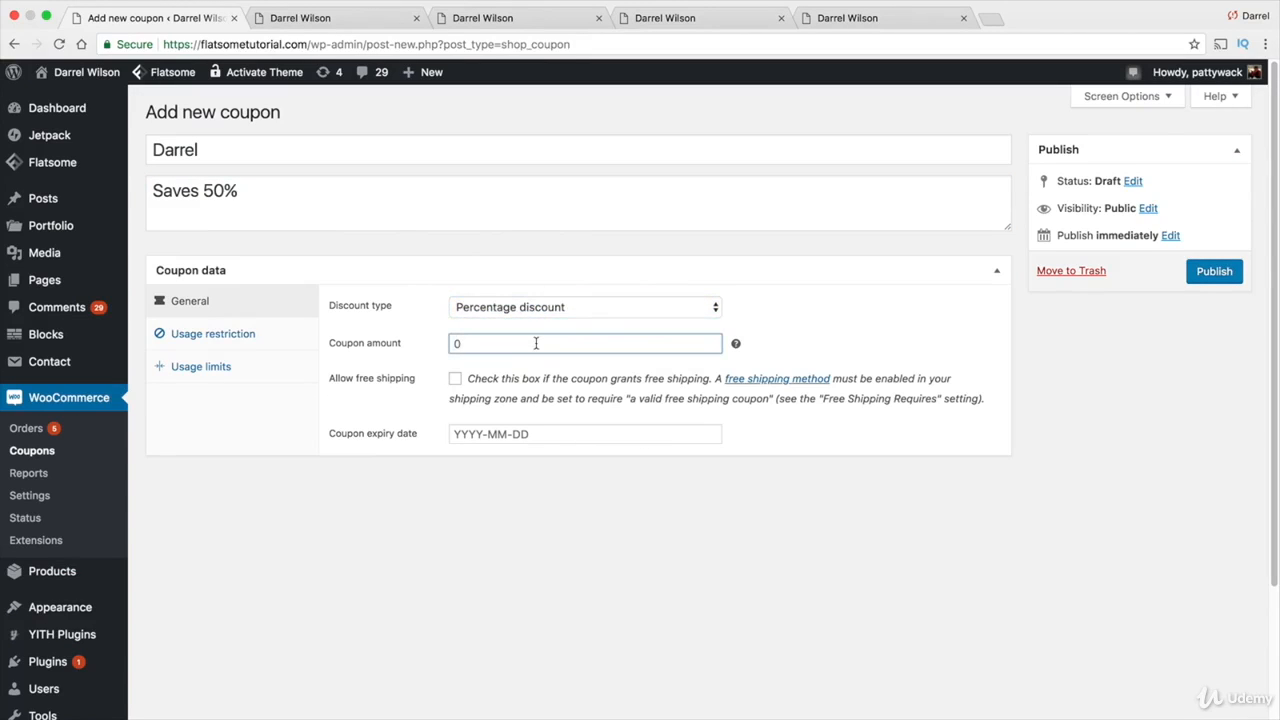
type("50")
Leave free shipping off and set the coupon expiry date to 2018-02-21
left_click(455, 380)
left_click(455, 380)
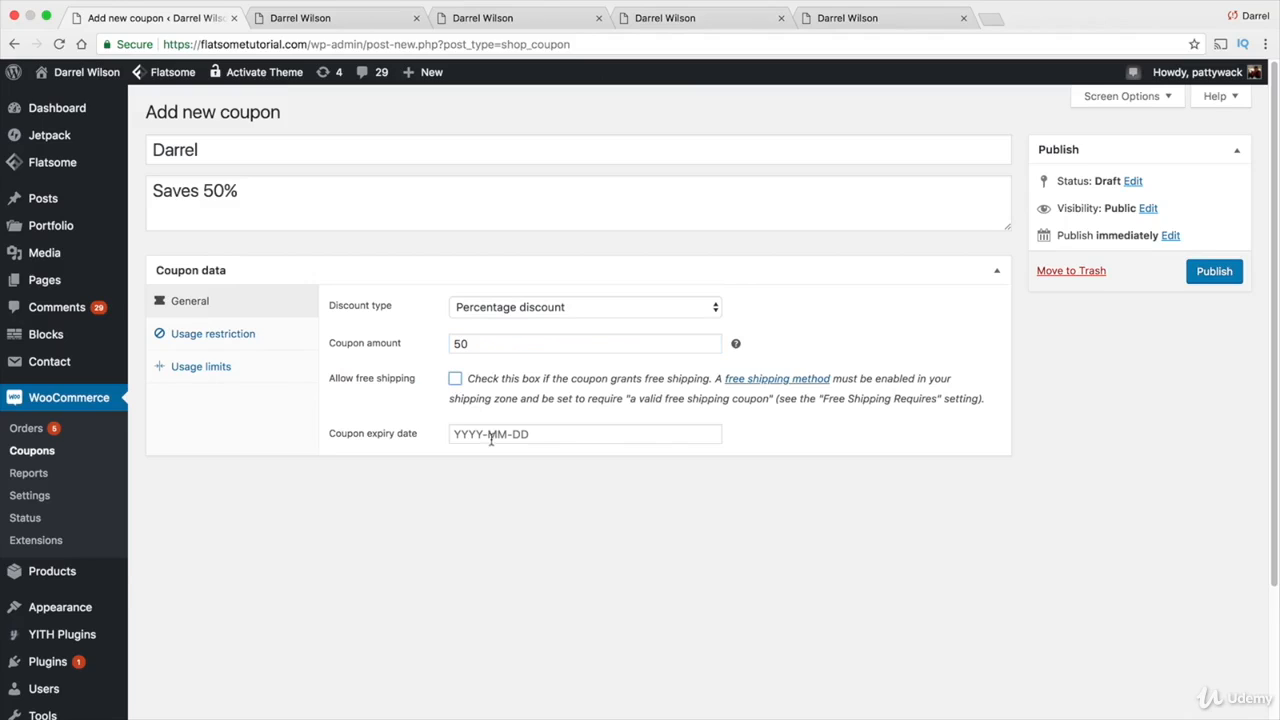
left_click(490, 434)
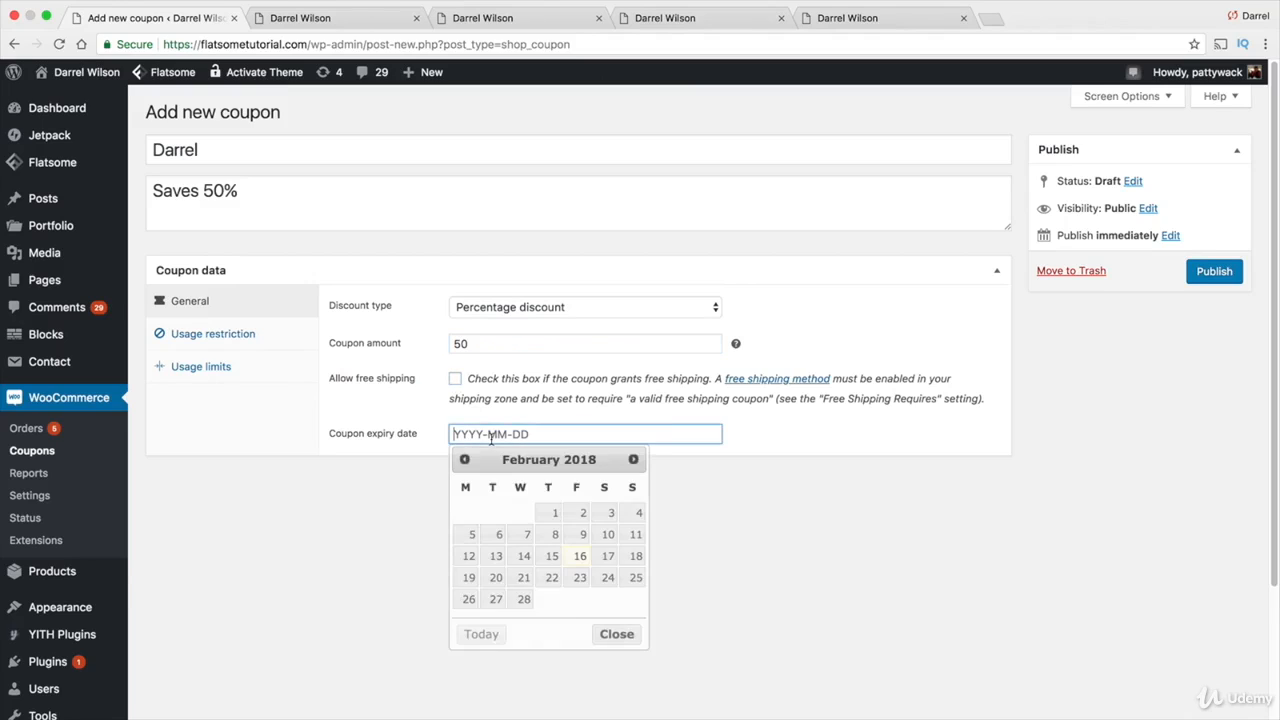
left_click(524, 577)
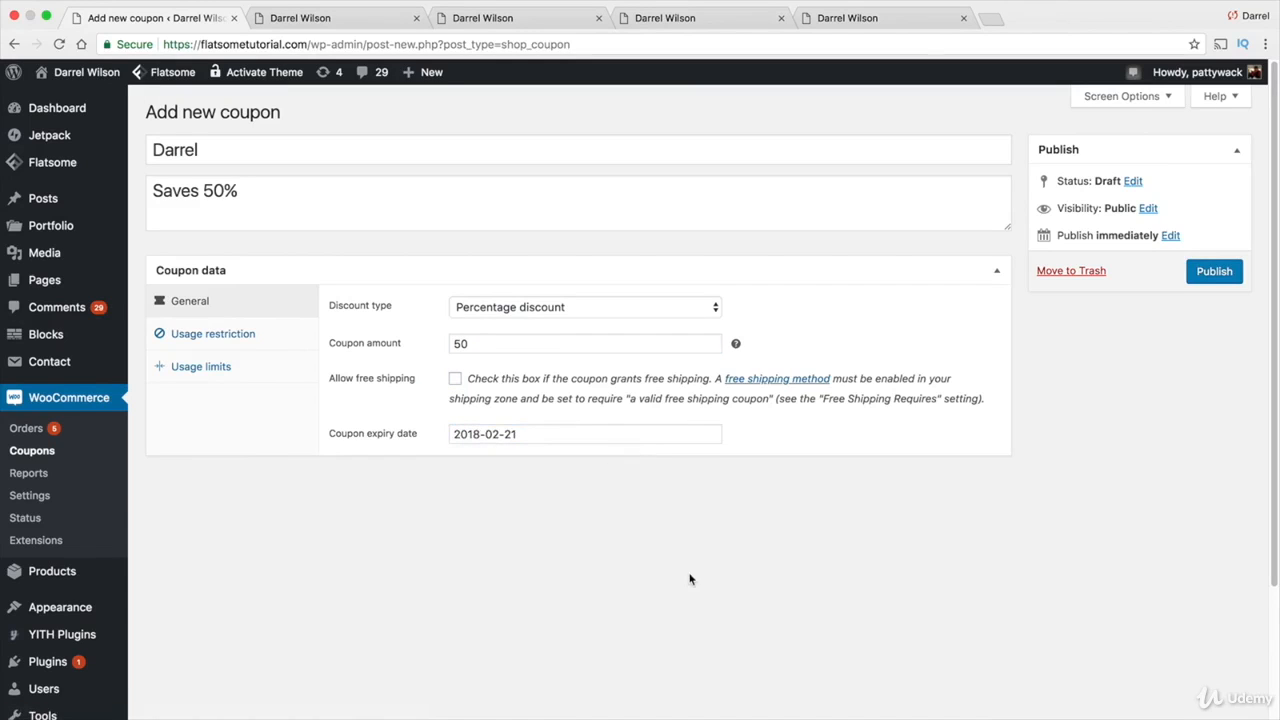
Set Minimum spend to 50 and tick Individual use only and Exclude sale items
left_click(237, 336)
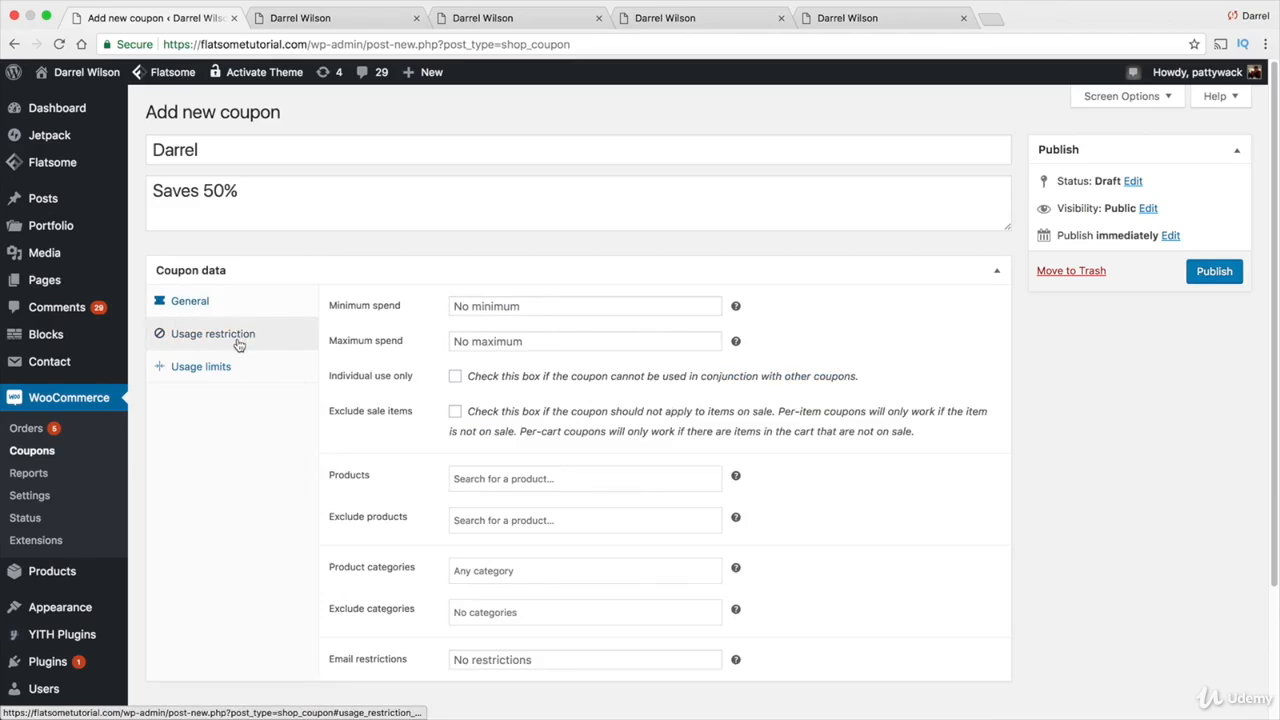
left_click(571, 311)
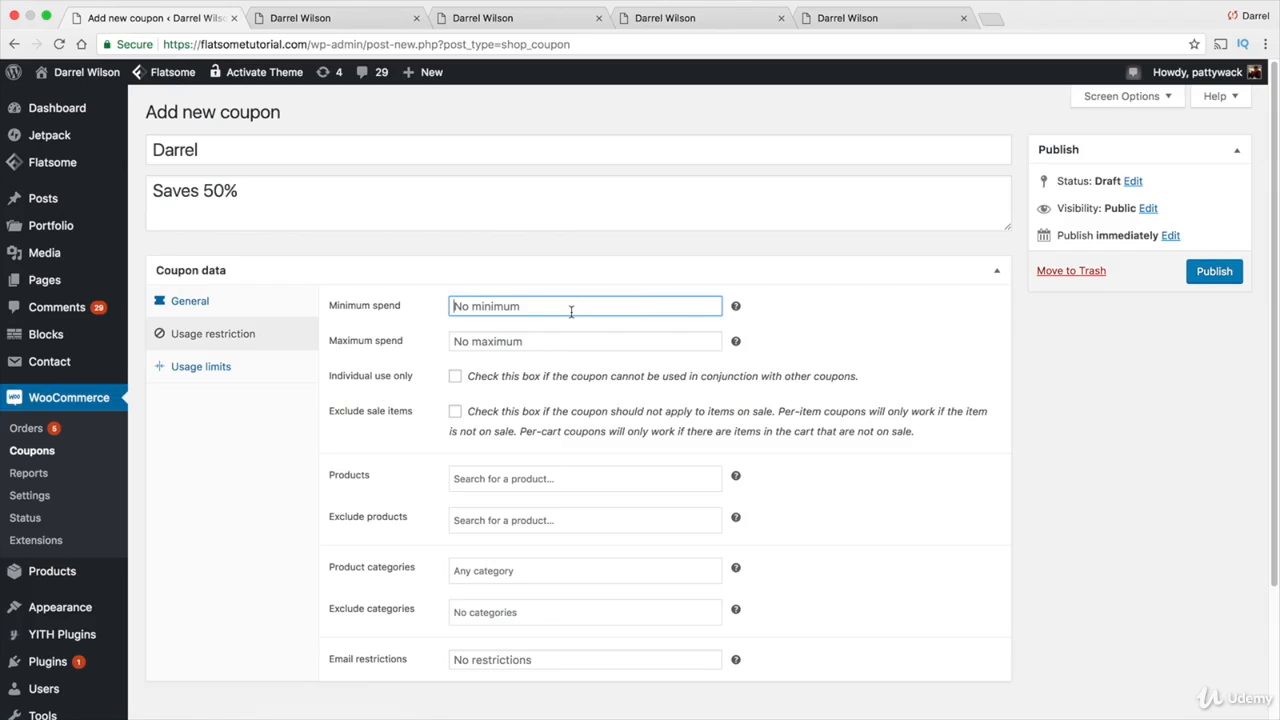
type("50")
key("Tab")
key("Tab")
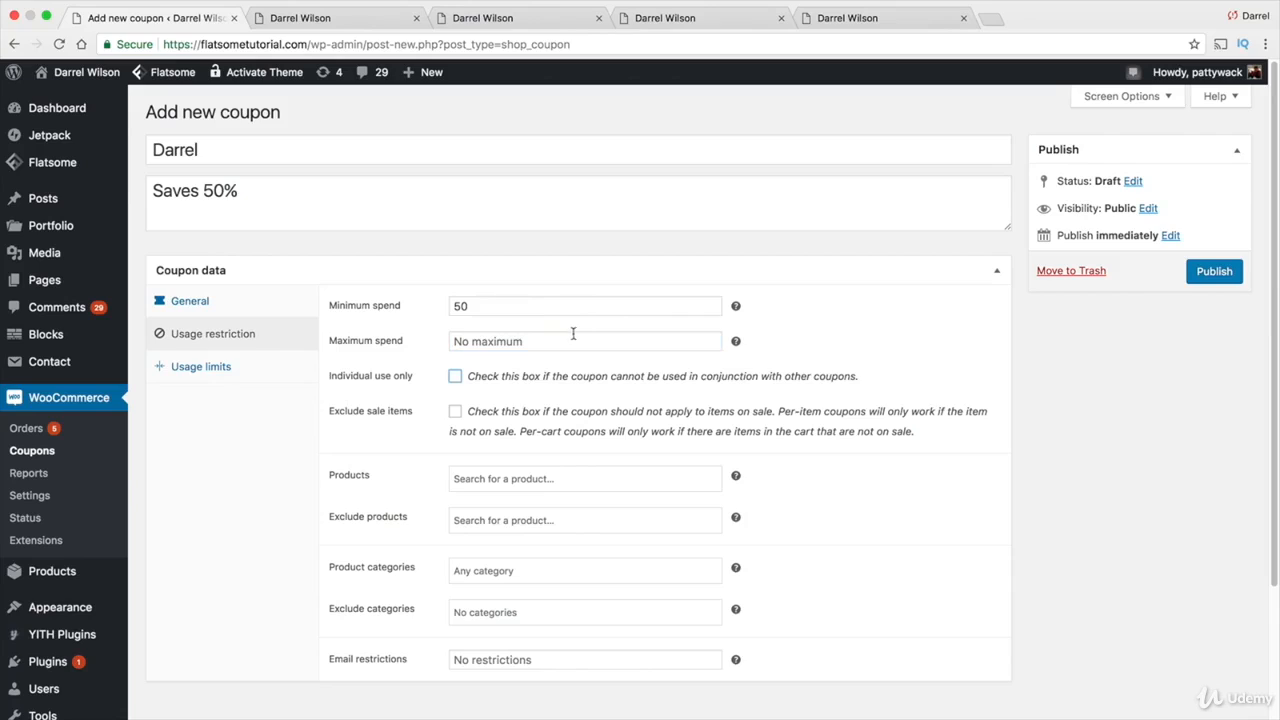
left_click(456, 377)
left_click(456, 412)
scroll(446, 420, "down", 1)
left_click(510, 438)
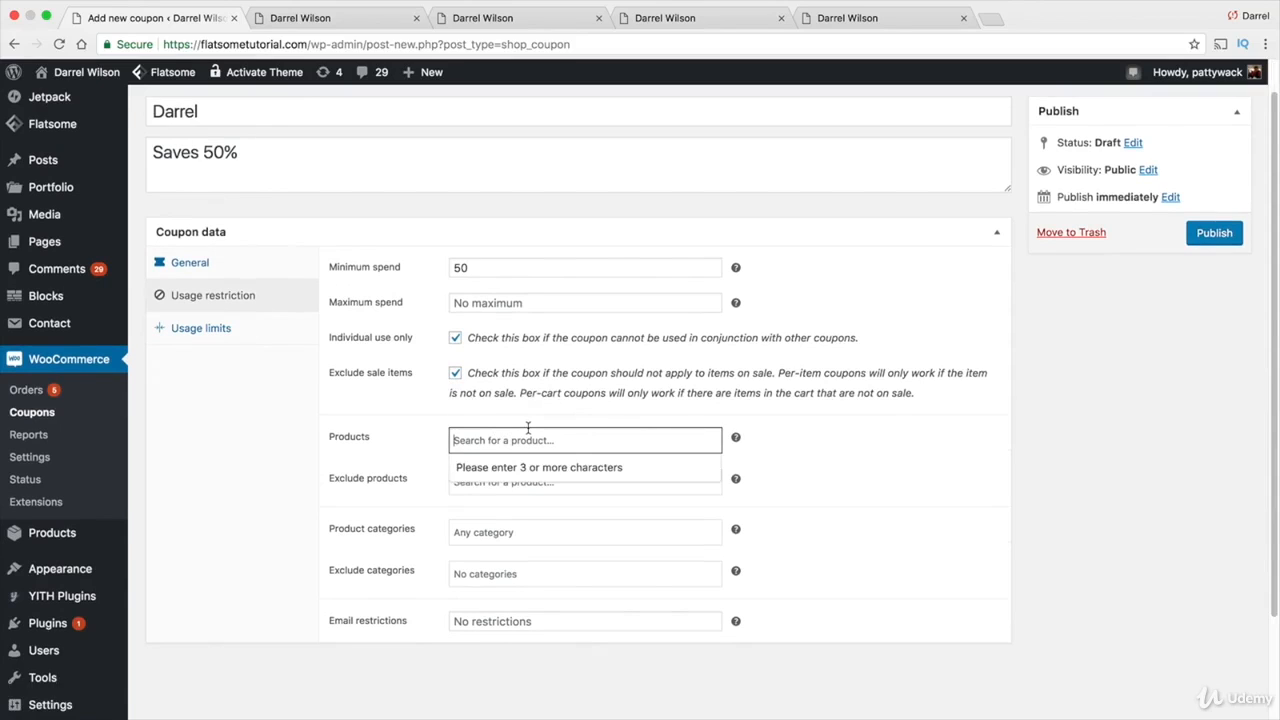
left_click(243, 527)
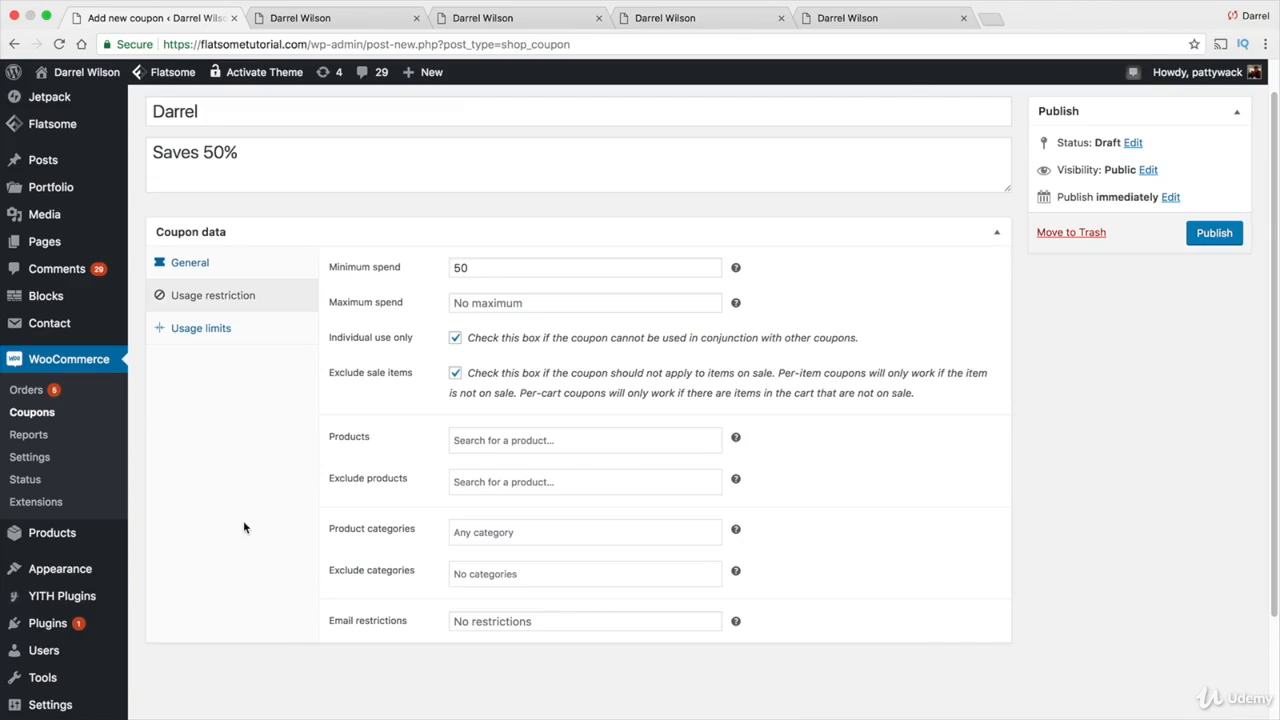
left_click(529, 481)
left_click(544, 438)
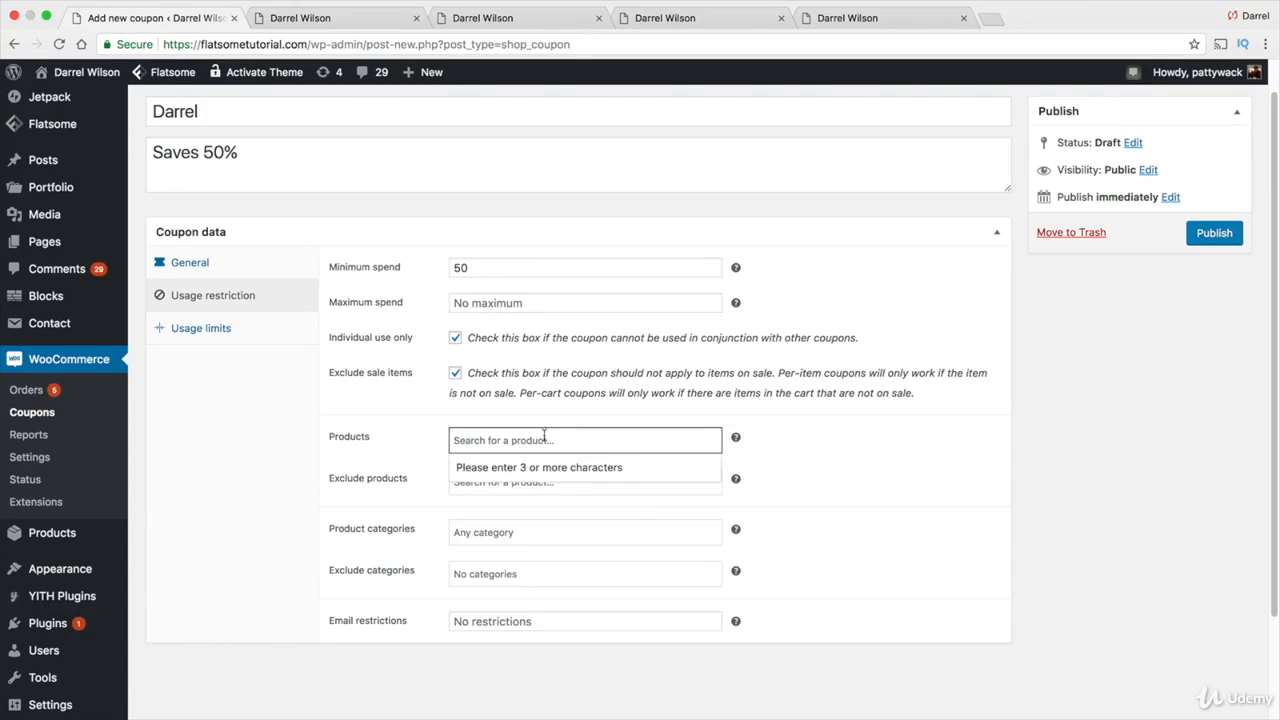
type("rhasta")
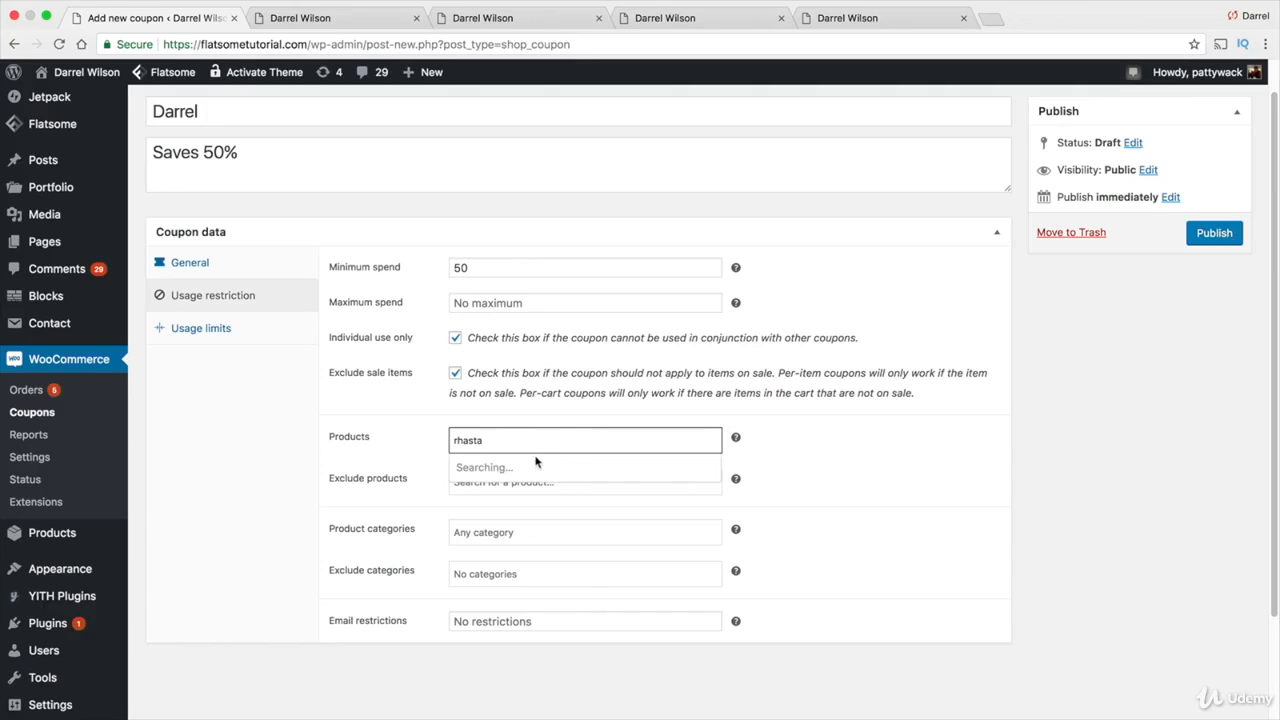
left_click(529, 470)
left_click(614, 486)
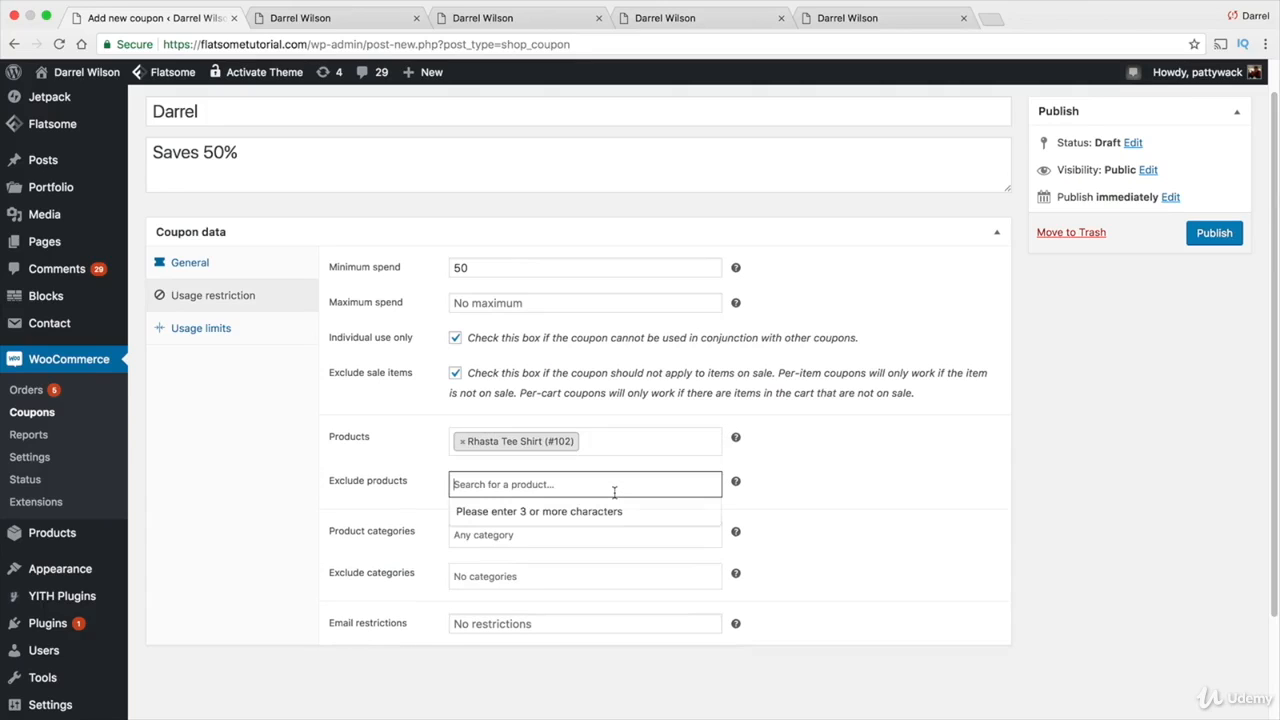
type("red")
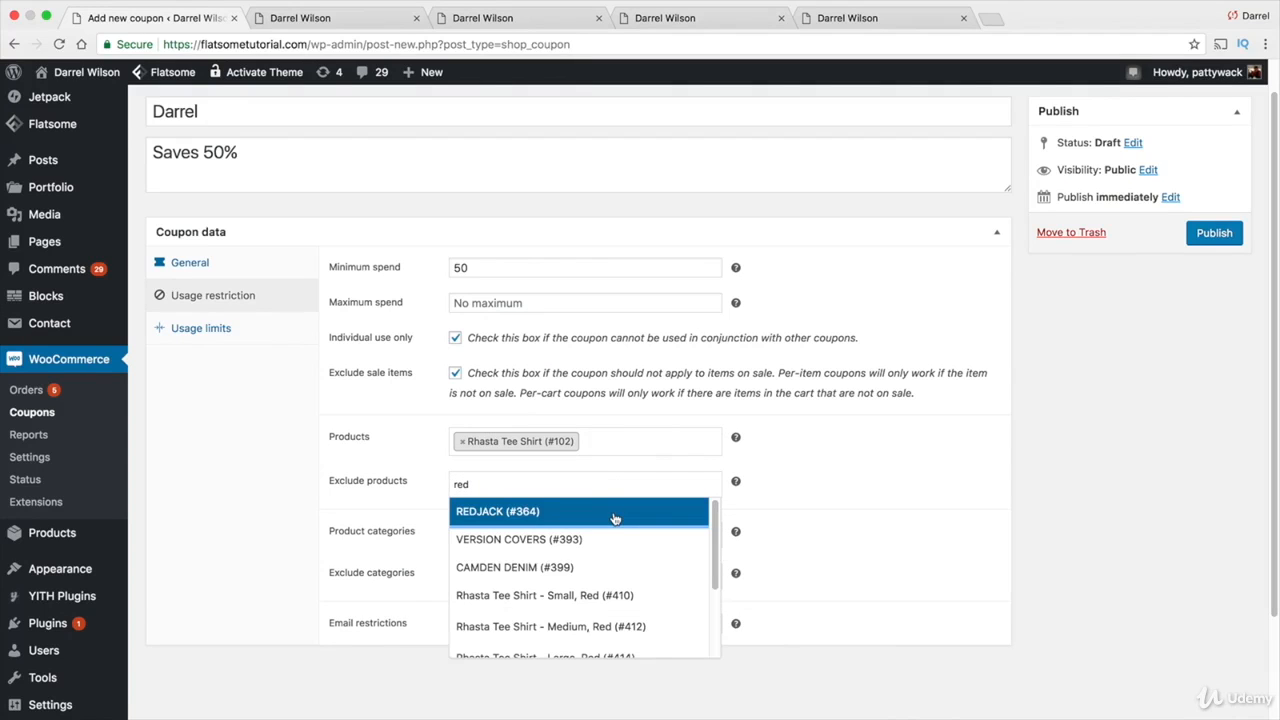
left_click(614, 514)
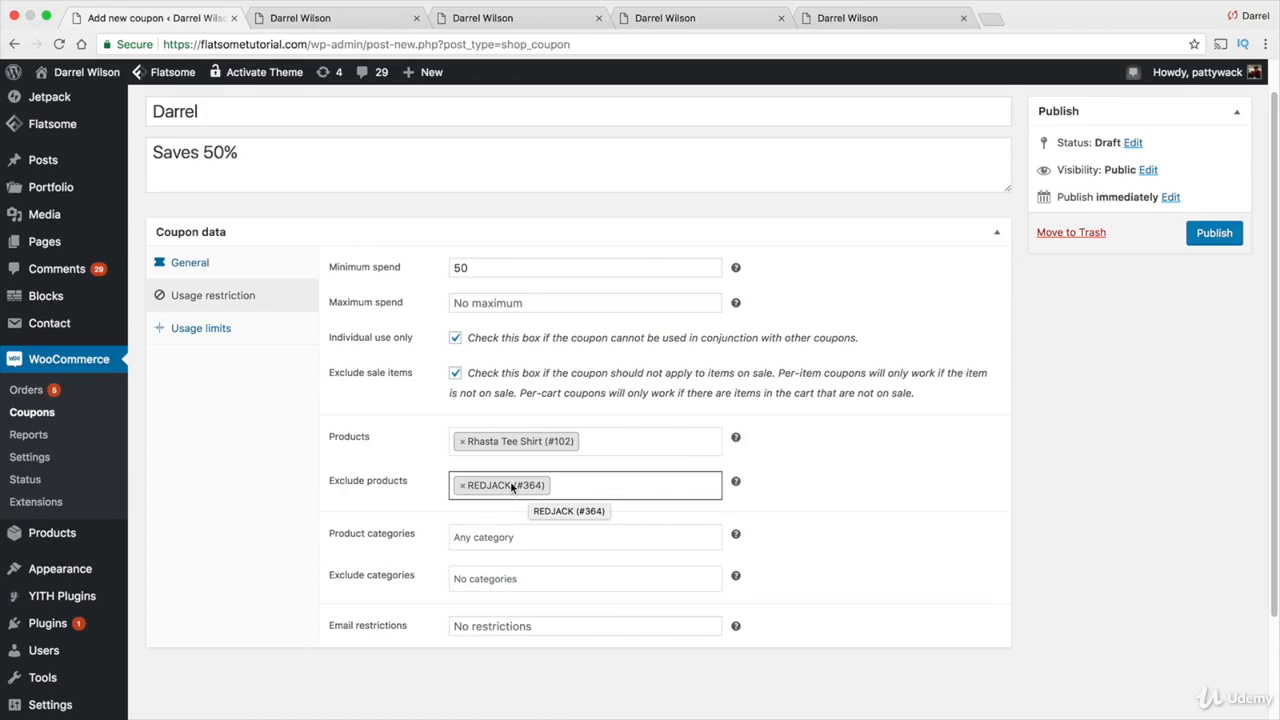
left_click(614, 442)
key("BackSpace")
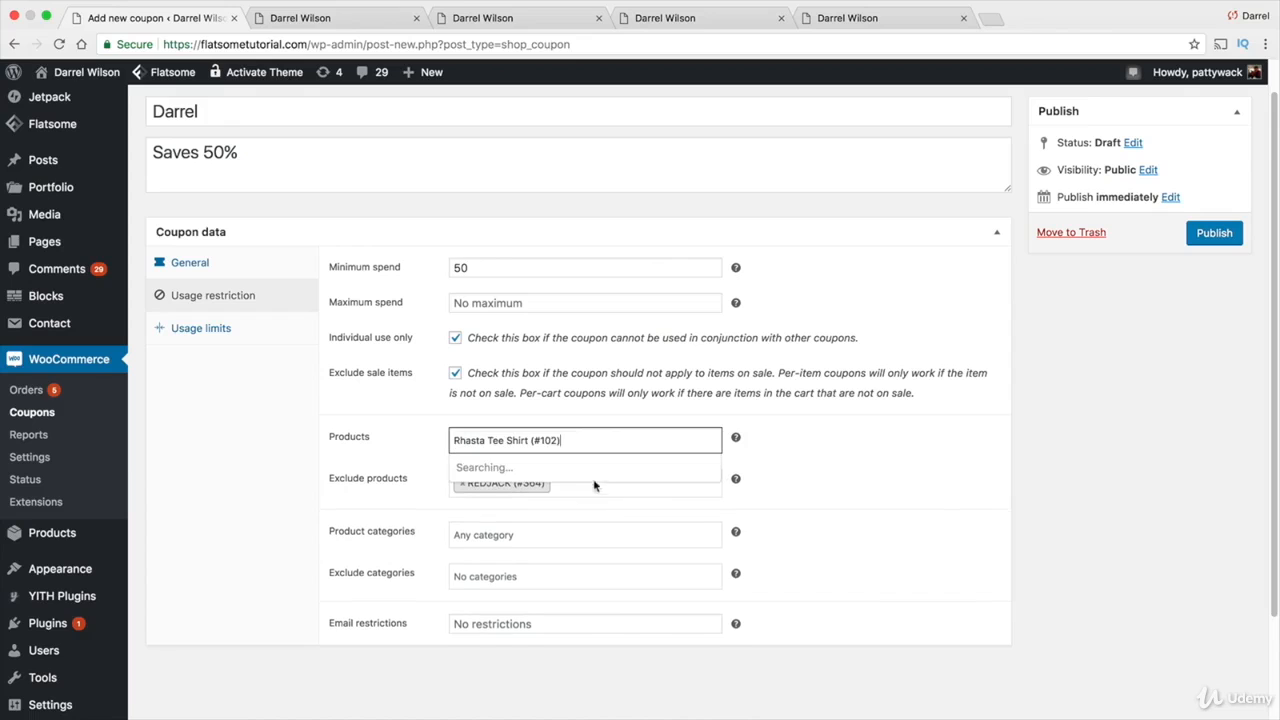
key("BackSpace")
key("BackSpace")
triple_click(580, 444)
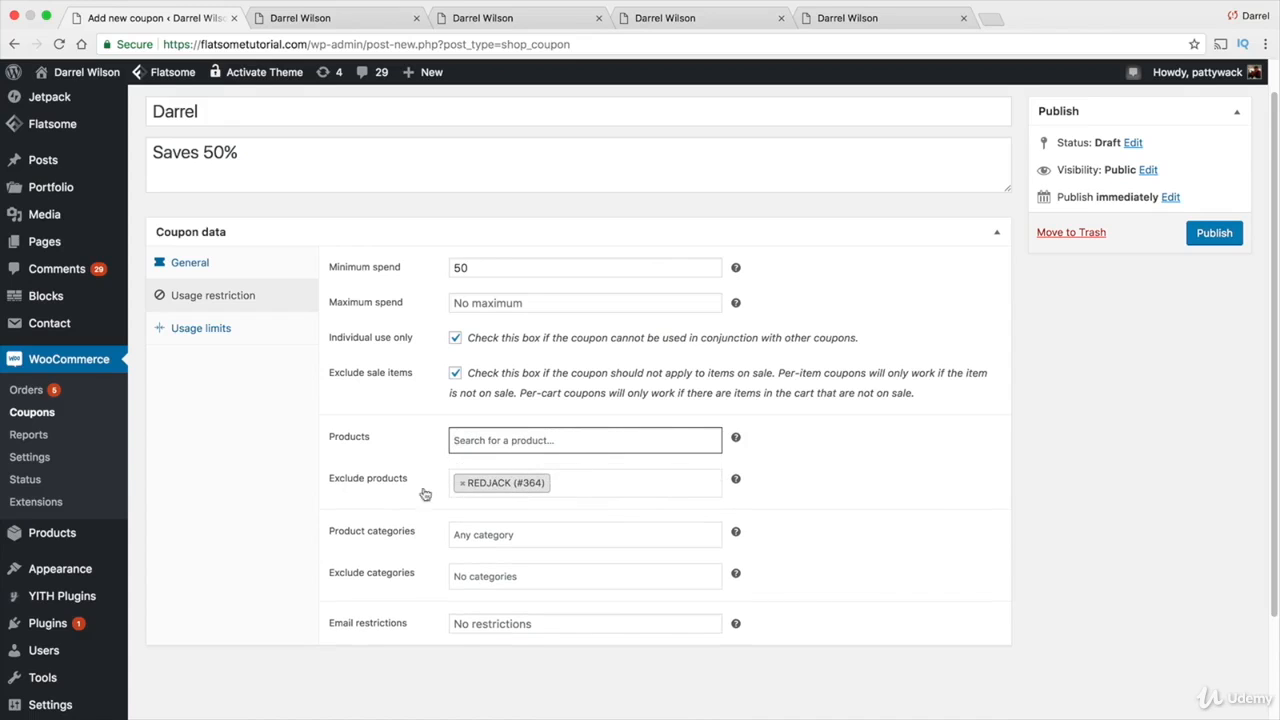
left_click(462, 483)
Limit the coupon to the Mens category and exclude Accessories from it
left_click(477, 531)
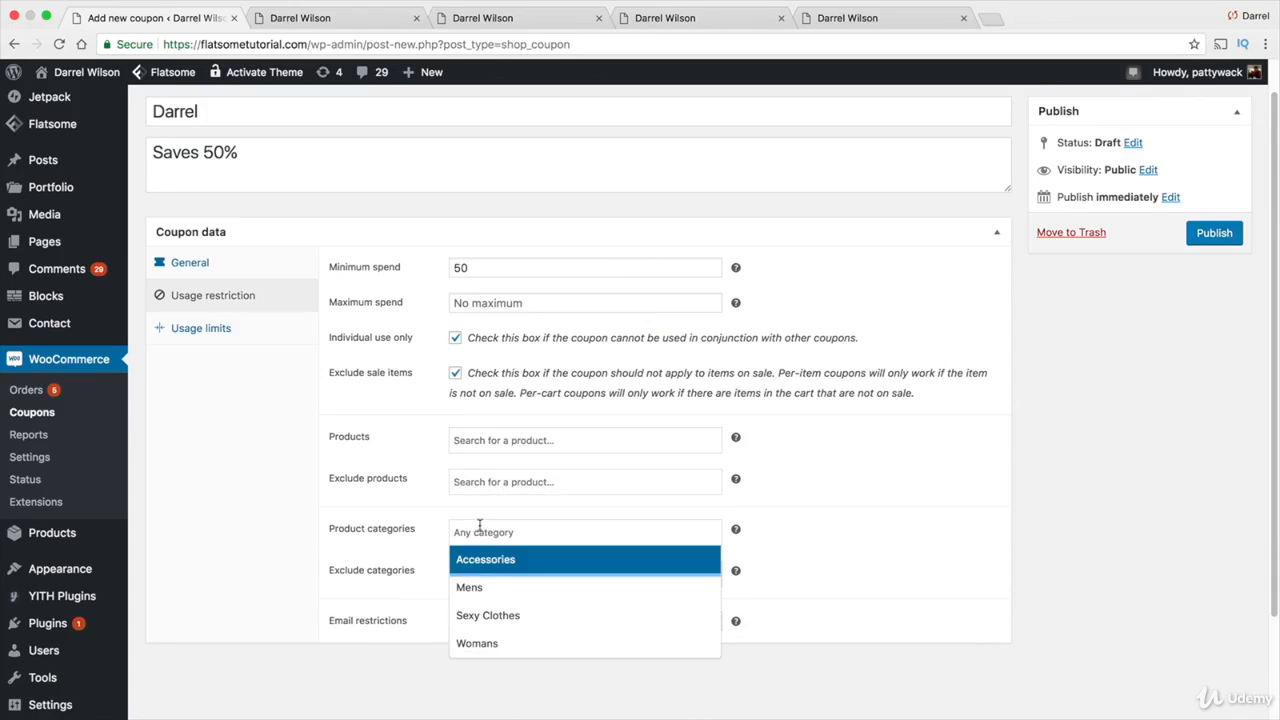
left_click(489, 593)
left_click(488, 589)
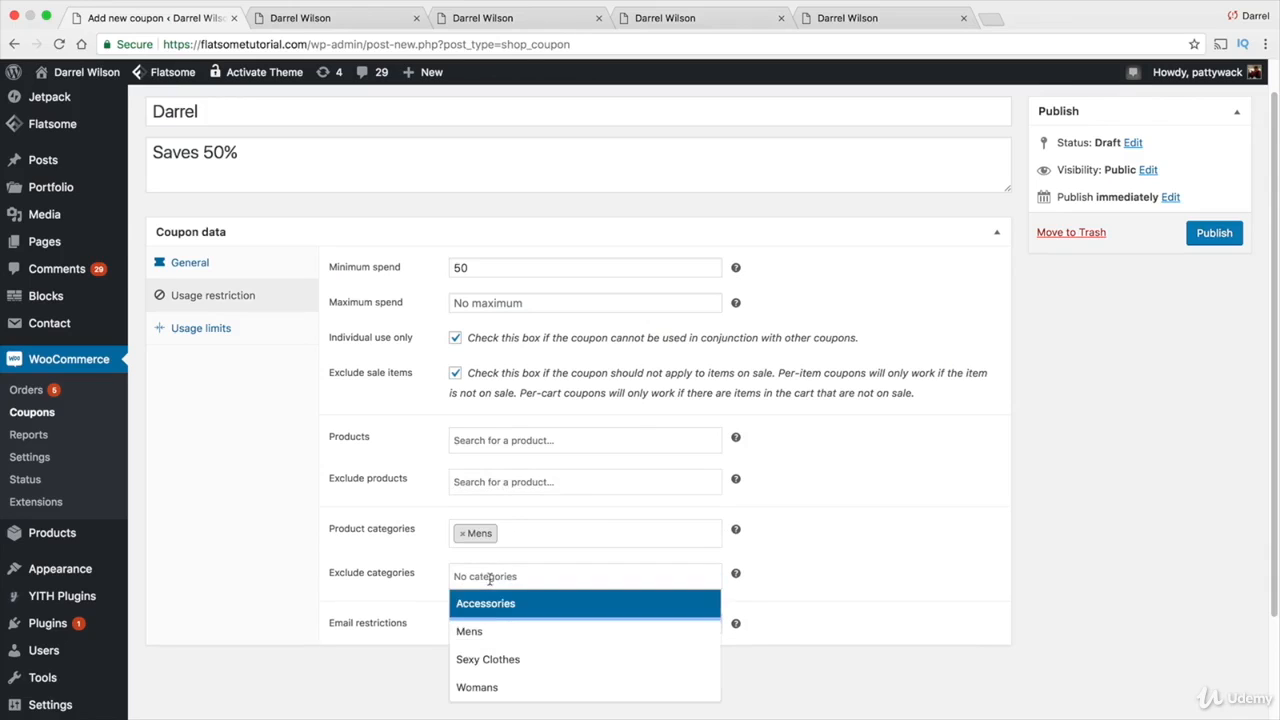
left_click(492, 627)
left_click(498, 577)
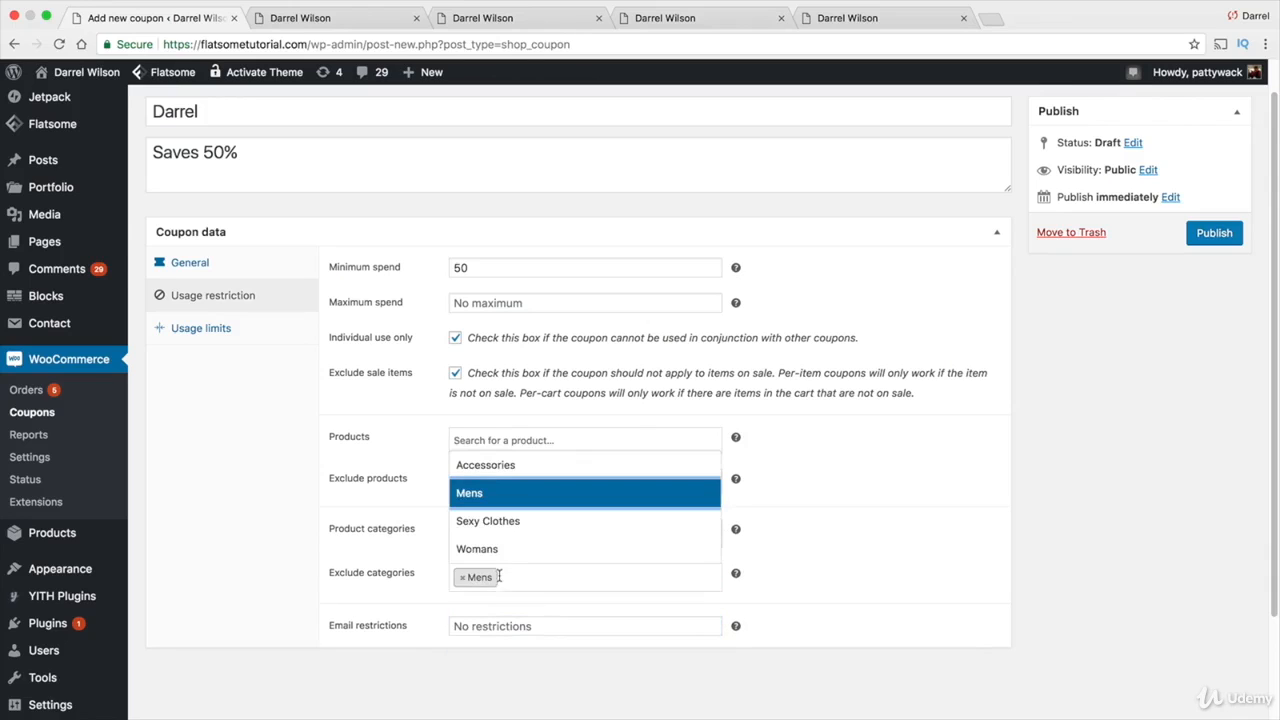
left_click(463, 577)
left_click(478, 574)
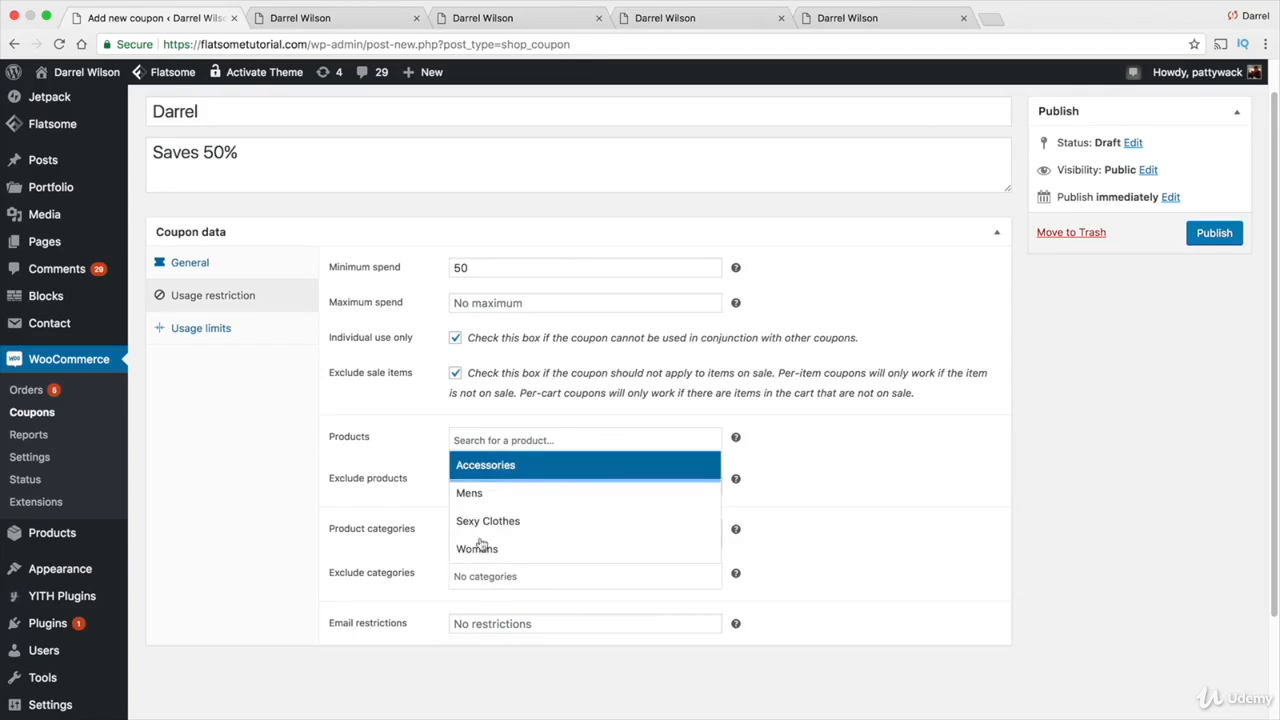
left_click(490, 468)
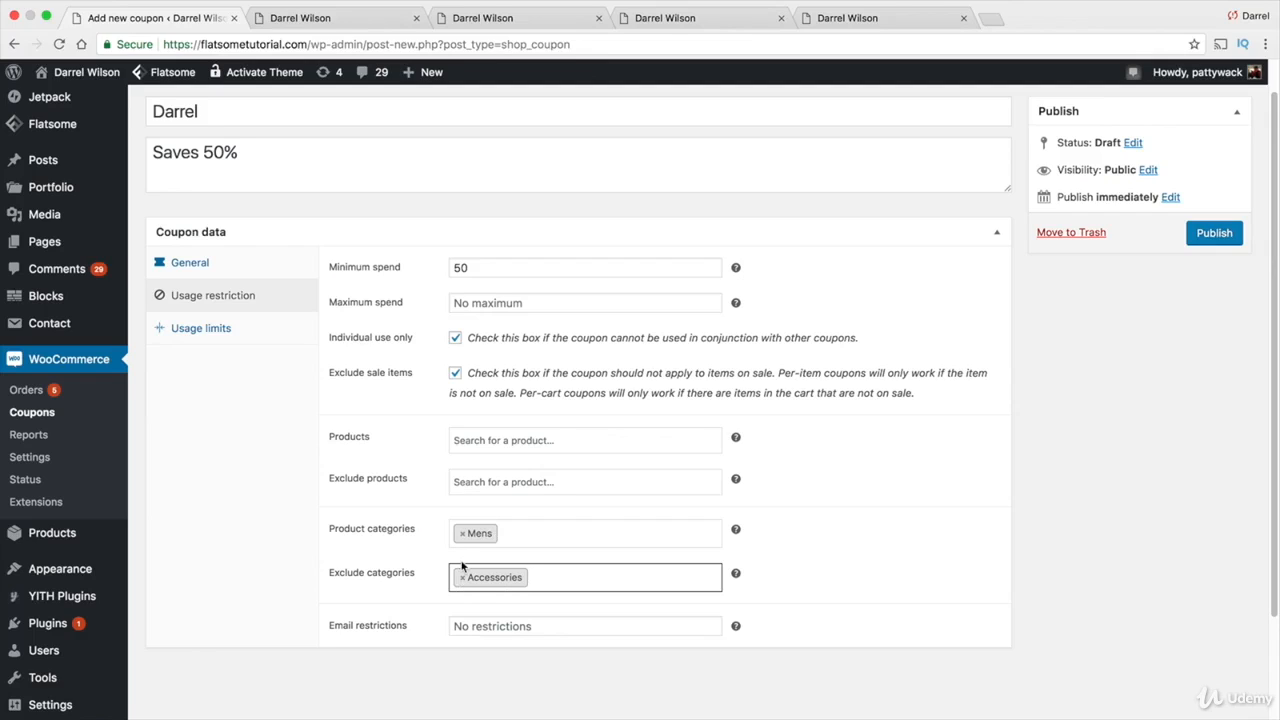
Remove the Mens and Accessories category restrictions, leaving both category lists empty
left_click(484, 621)
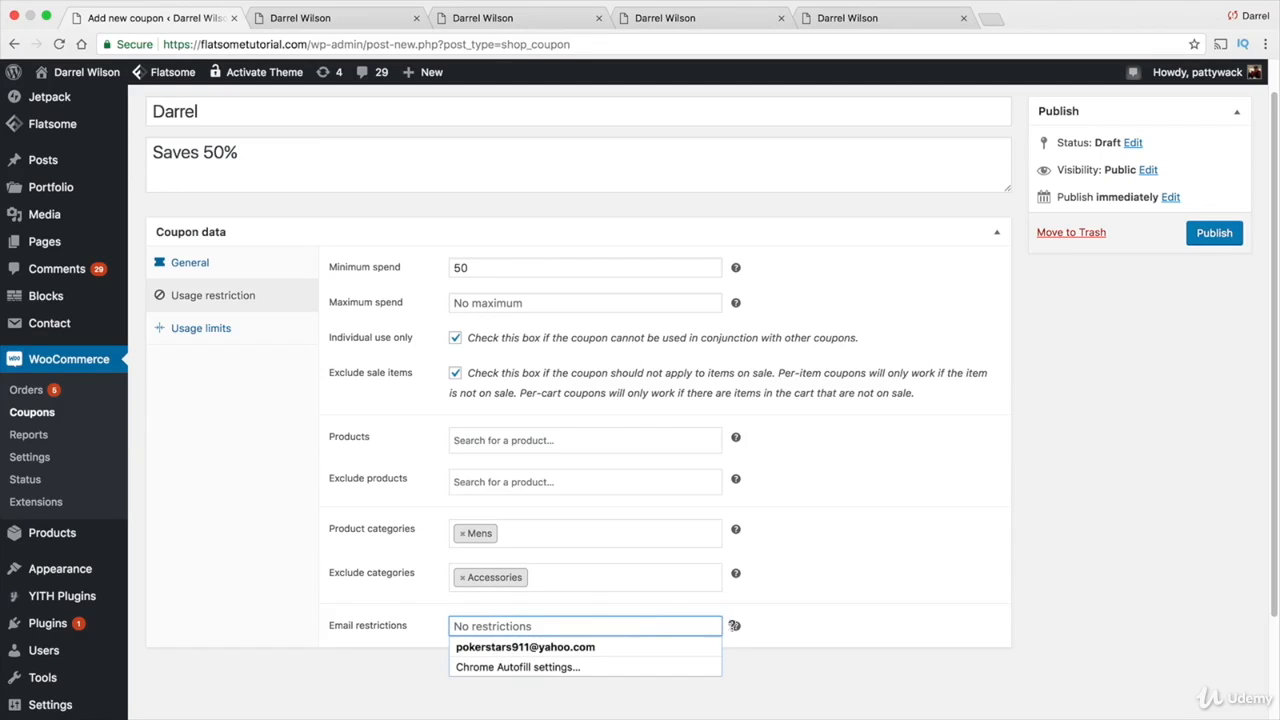
mouse_move(735, 625)
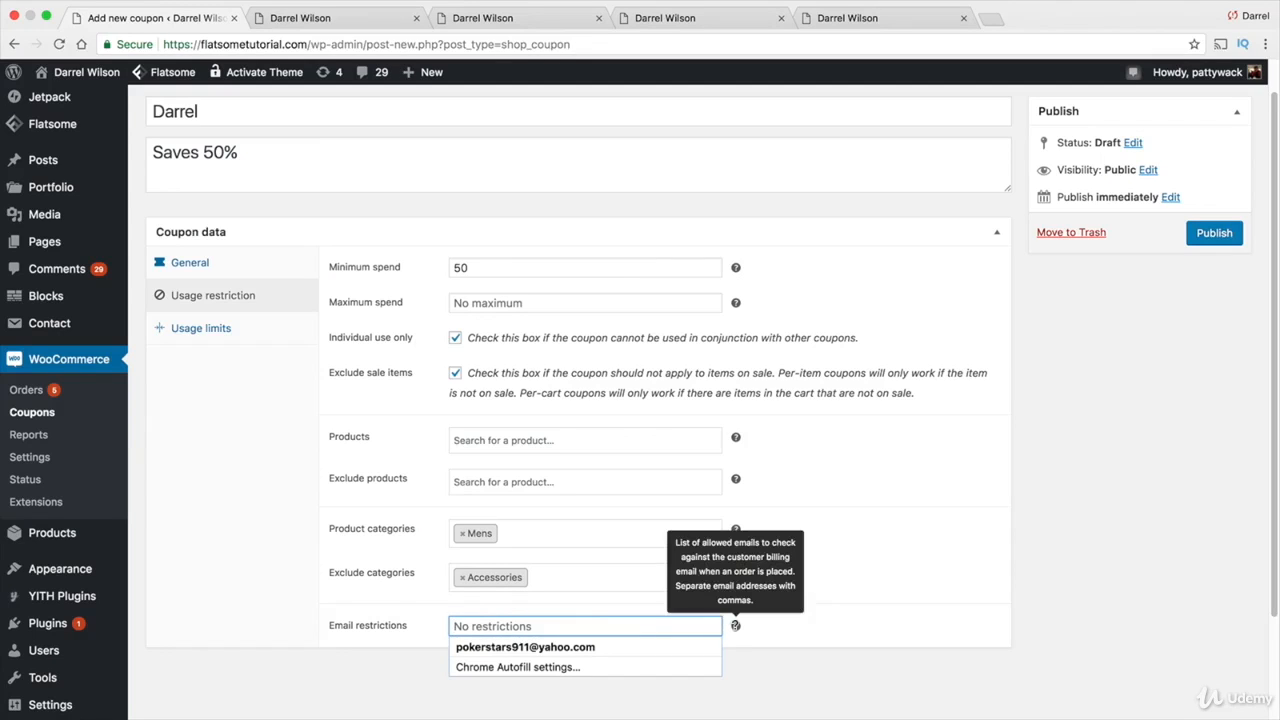
left_click(835, 617)
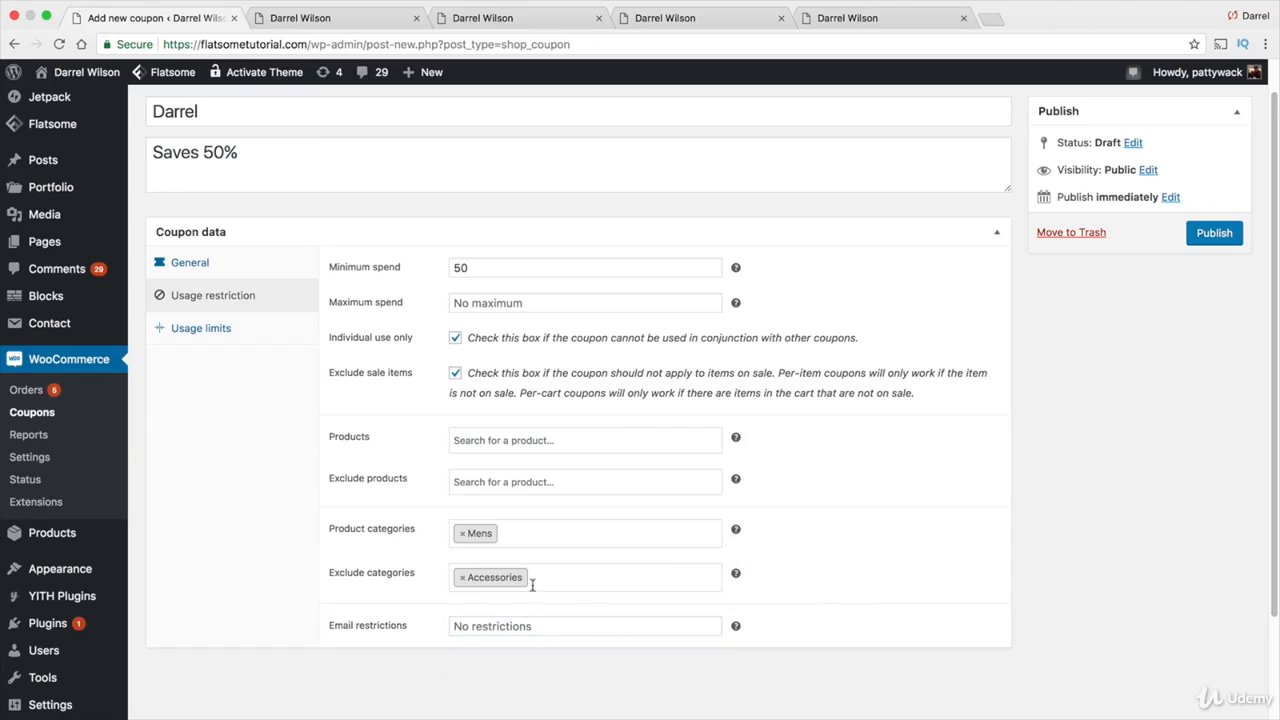
left_click(460, 586)
left_click(460, 586)
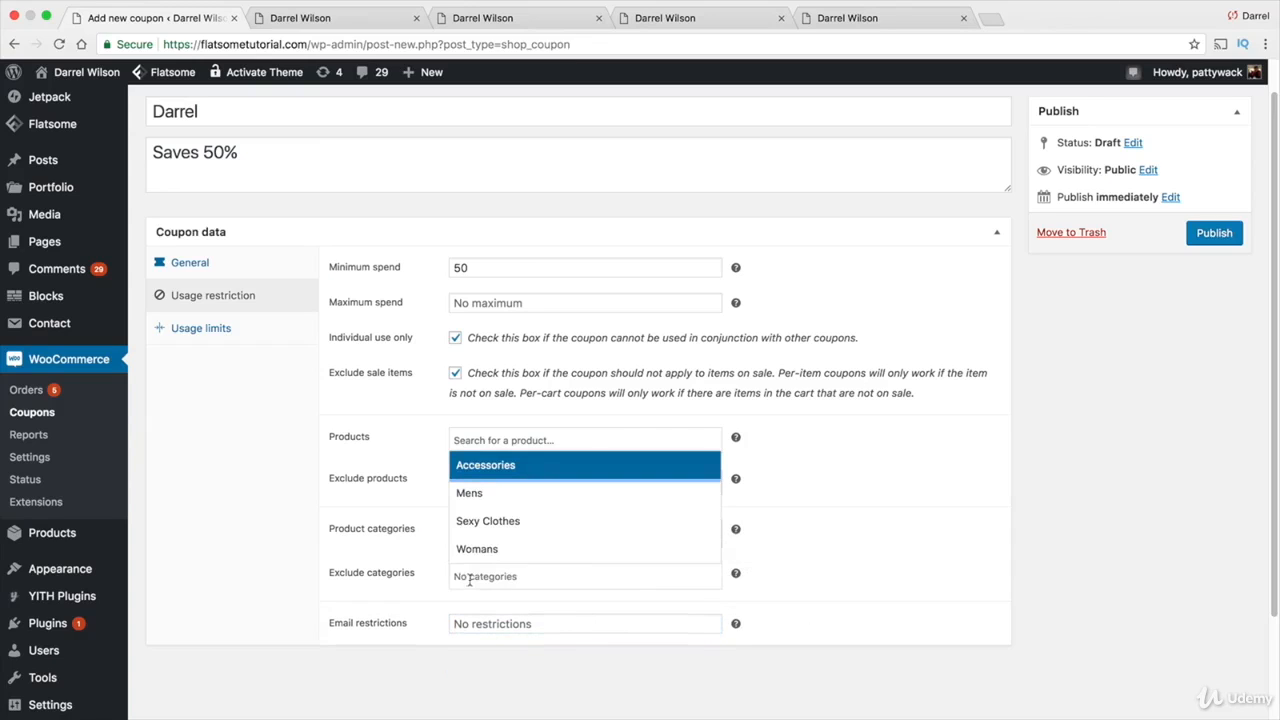
left_click(227, 572)
left_click(460, 537)
left_click(460, 536)
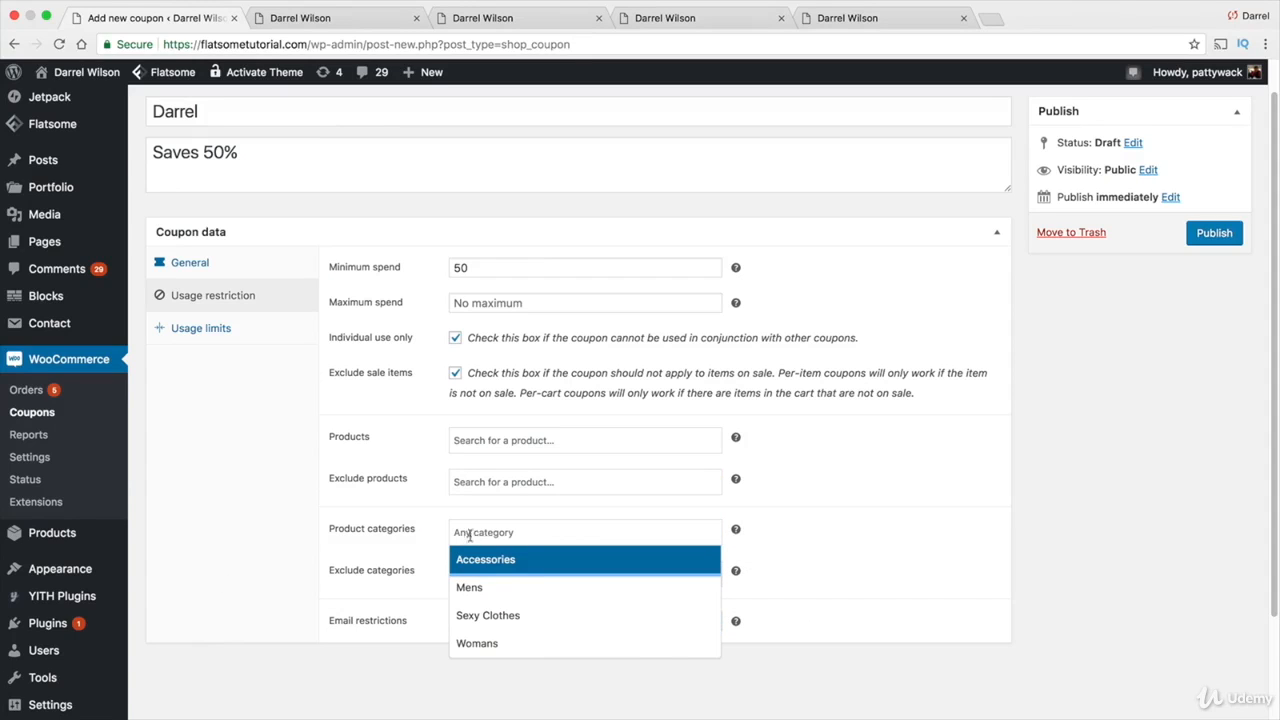
left_click(895, 538)
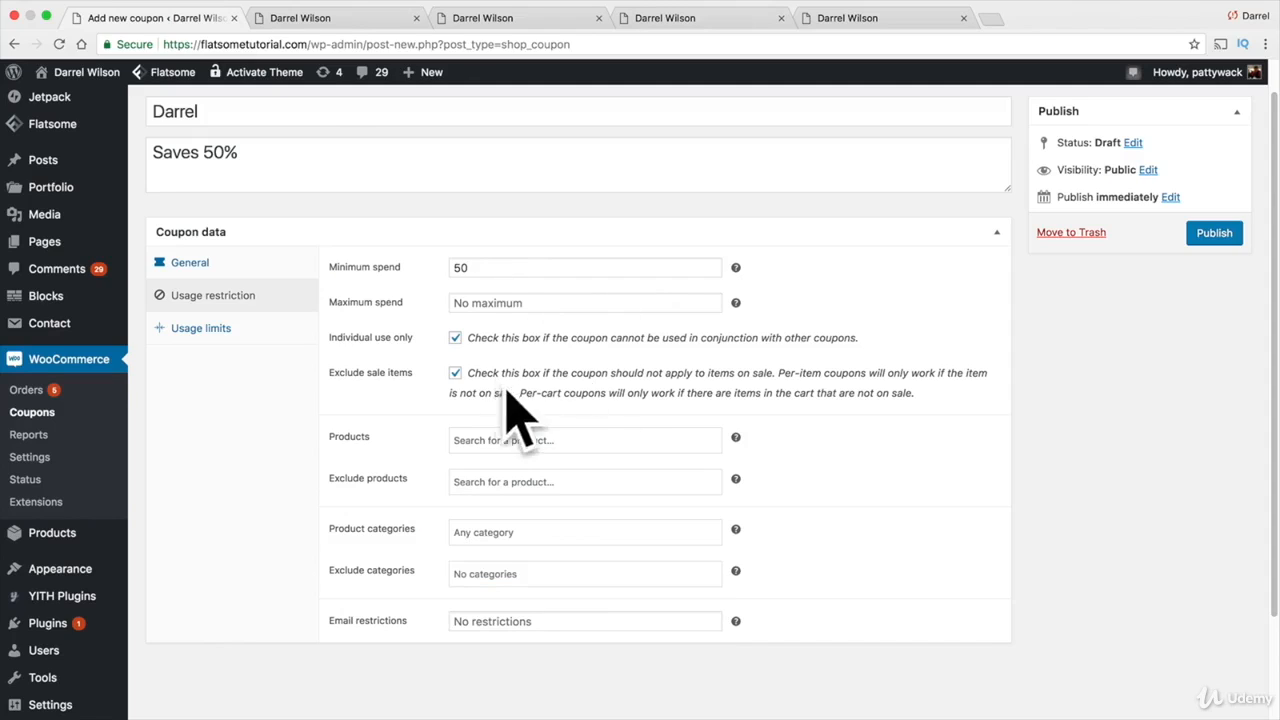
left_click(209, 340)
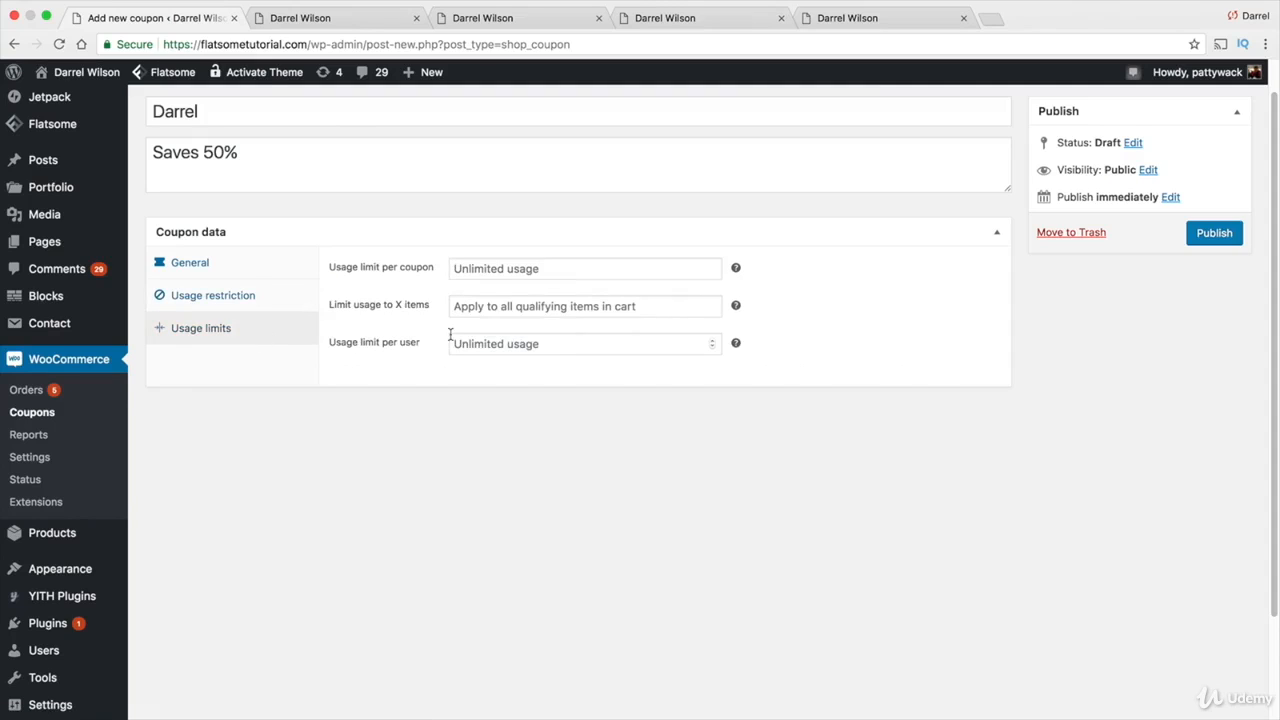
Set Usage limit per coupon to 10, leaving per-item and per-user limits unlimited
left_click(455, 269)
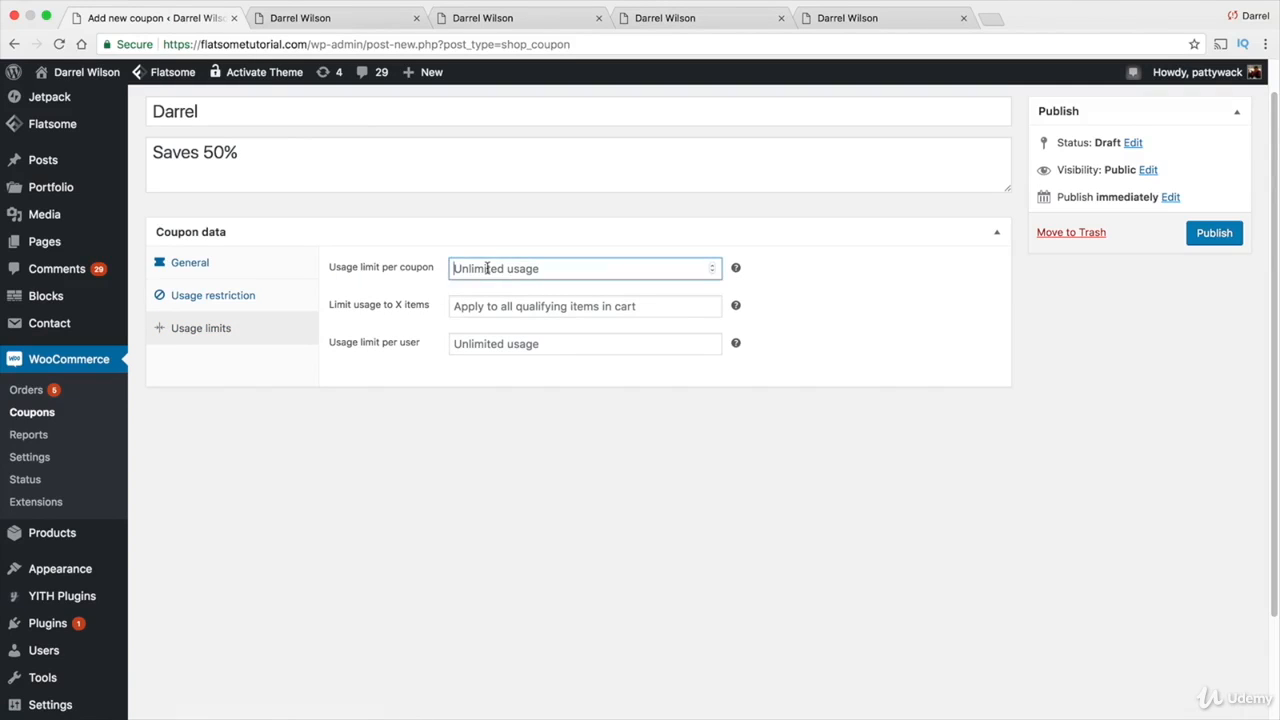
type("9")
left_click(713, 266)
left_click(566, 303)
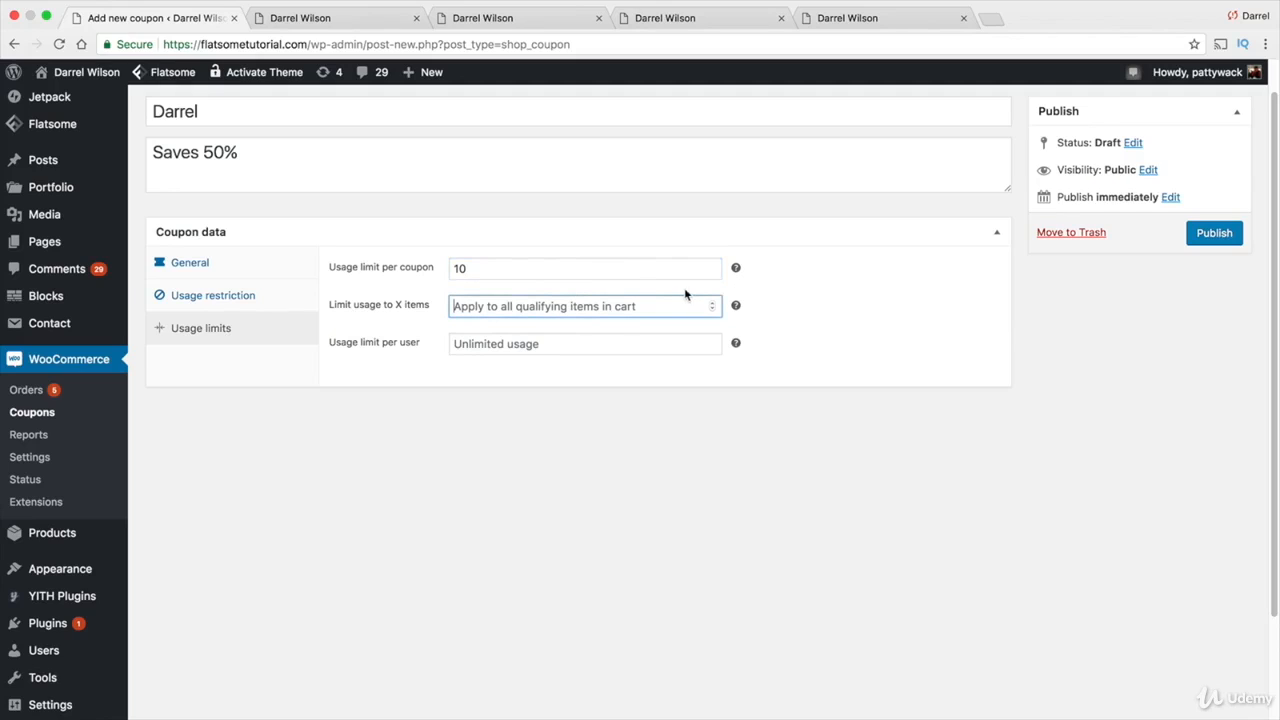
left_click(554, 341)
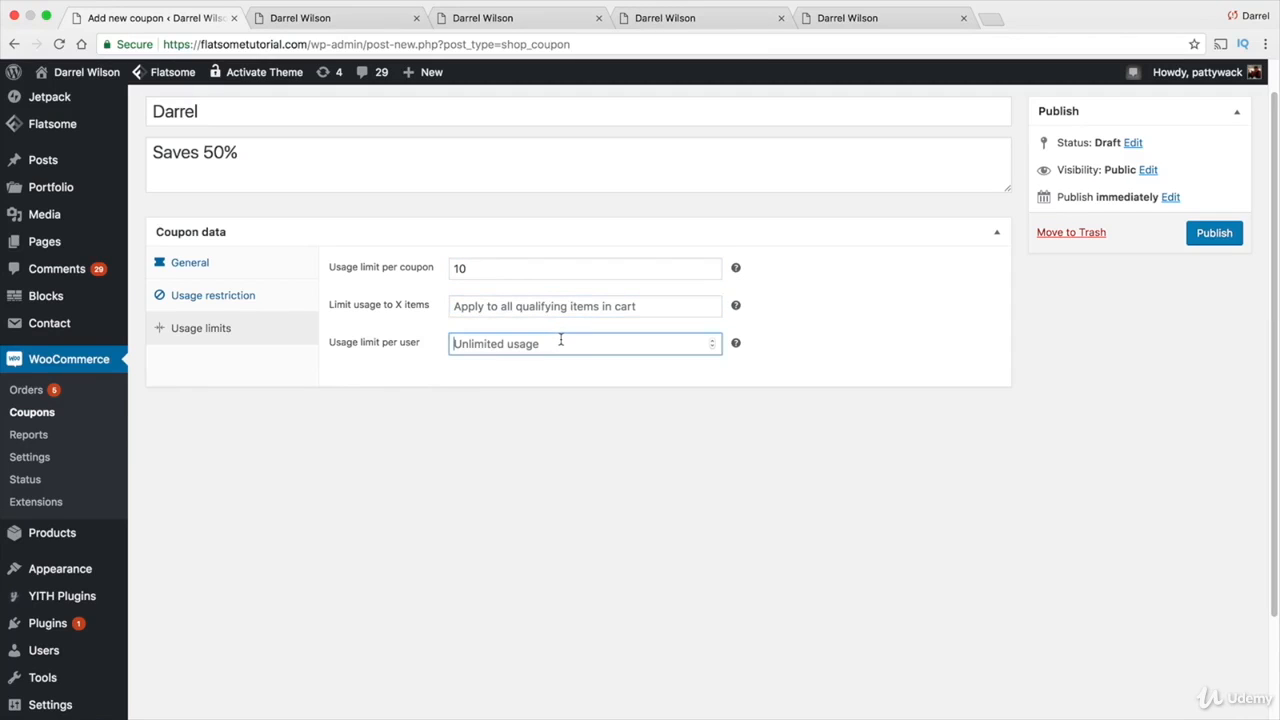
left_click(714, 346)
left_click(714, 342)
key("BackSpace")
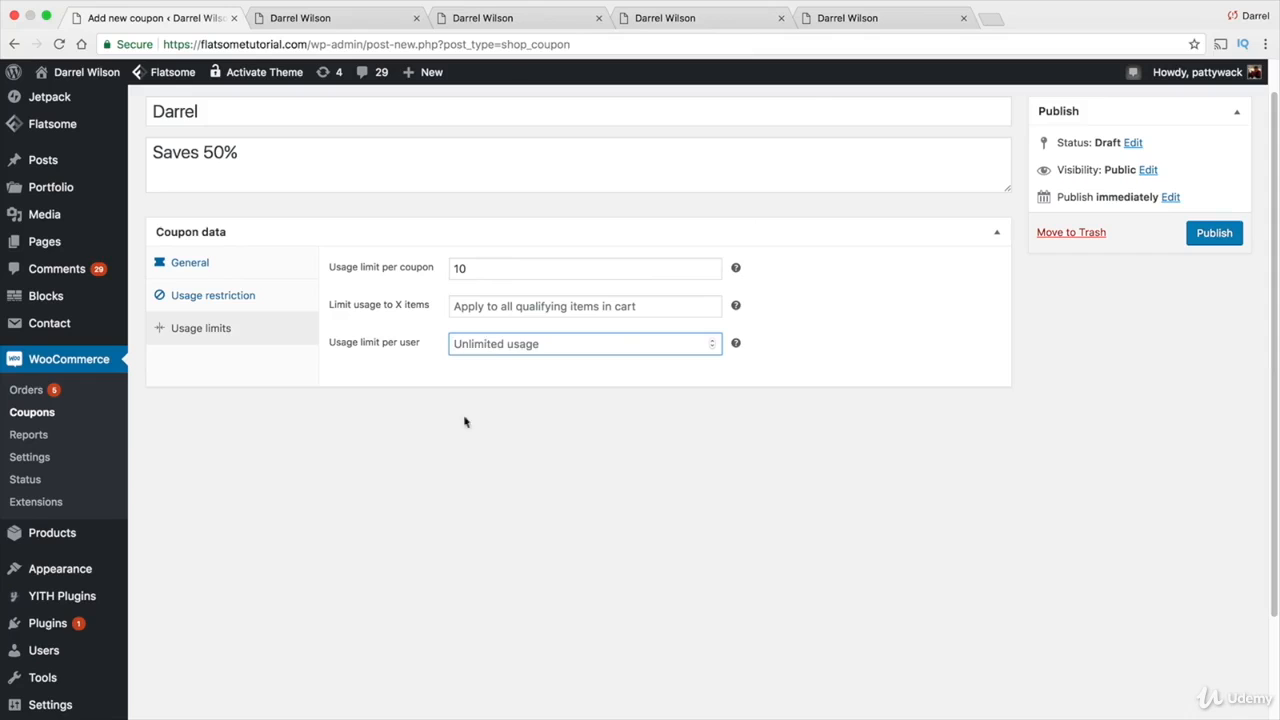
In General settings, try the Fixed cart and Fixed product discount types
left_click(239, 266)
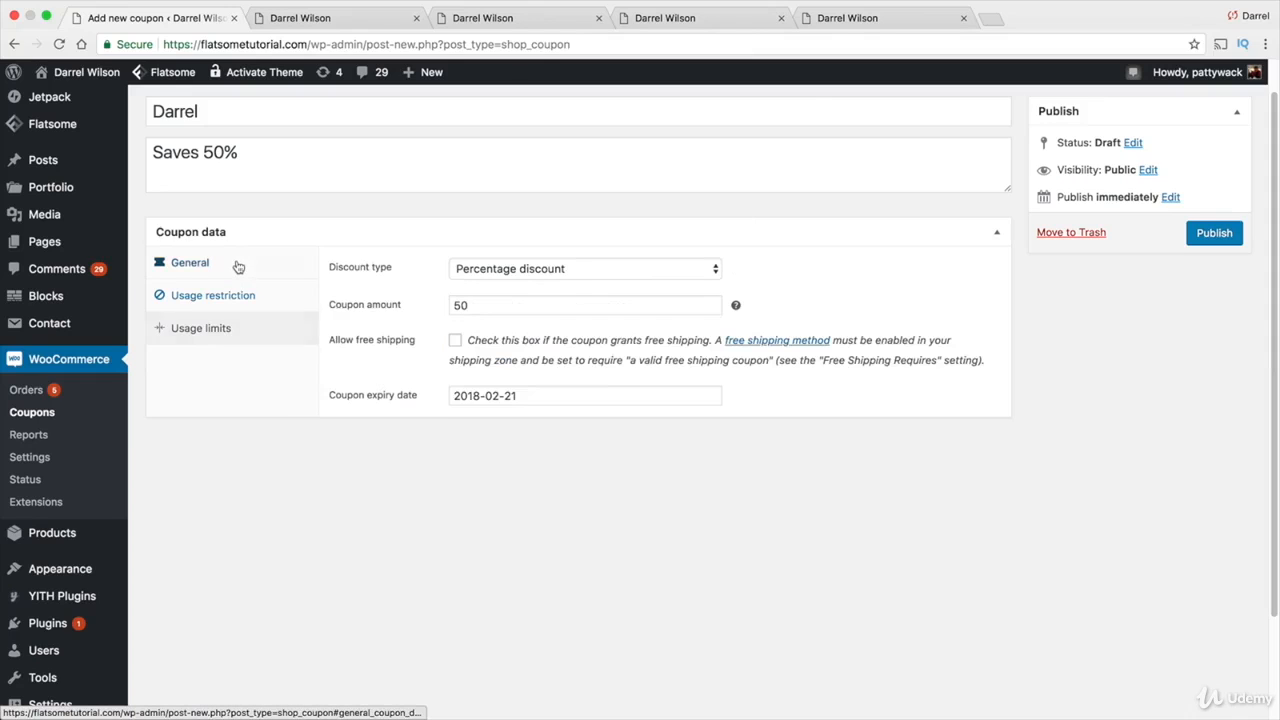
left_click(534, 272)
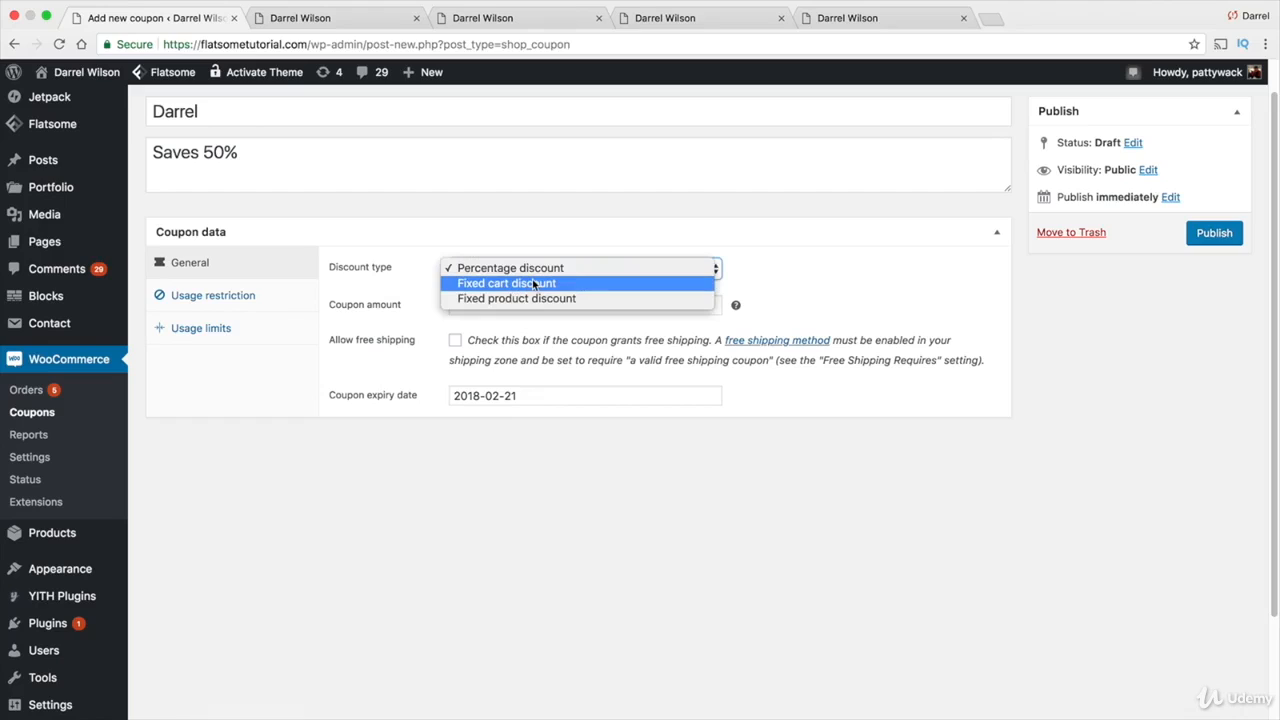
left_click(534, 284)
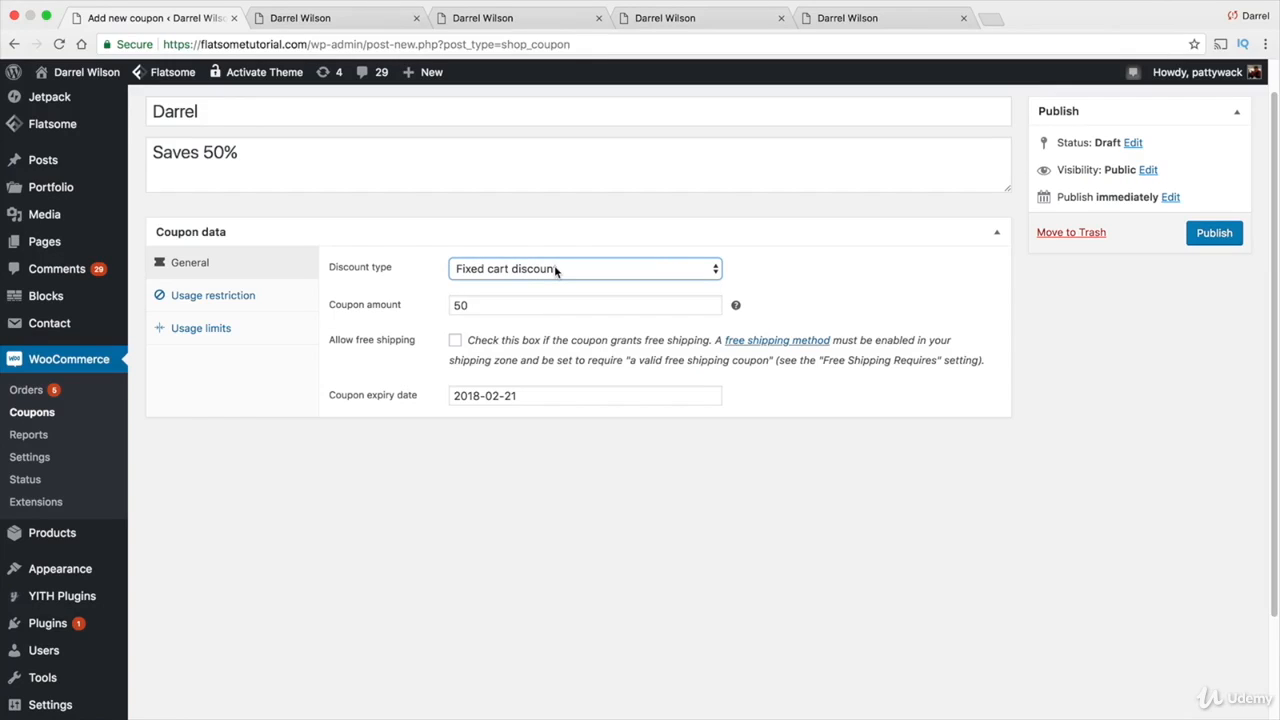
left_click(556, 271)
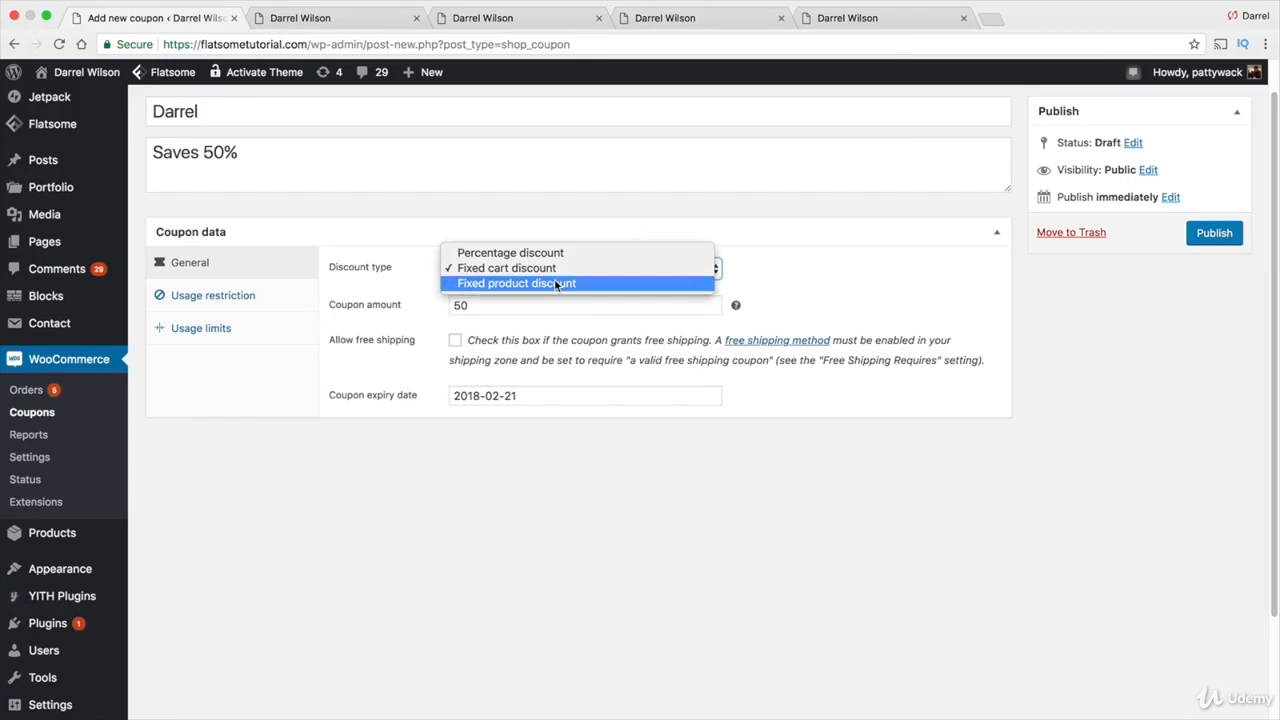
left_click(558, 284)
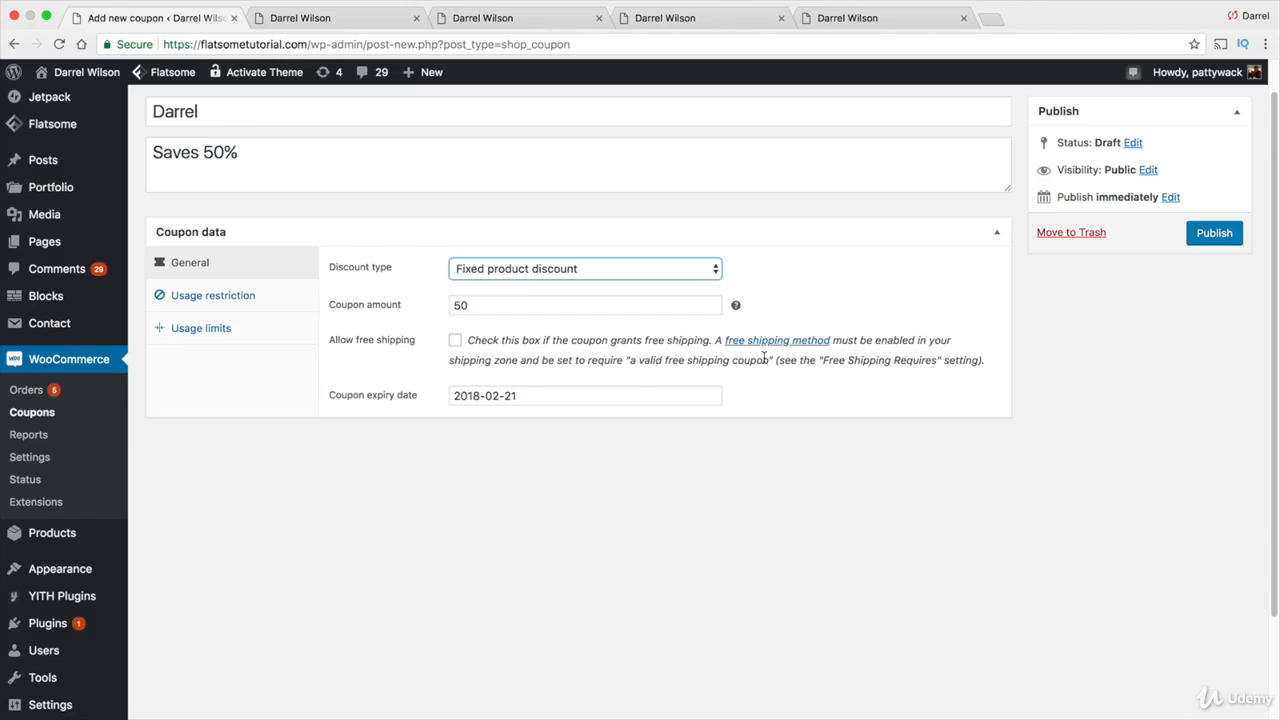
Switch the discount type back to Percentage discount
left_click(206, 296)
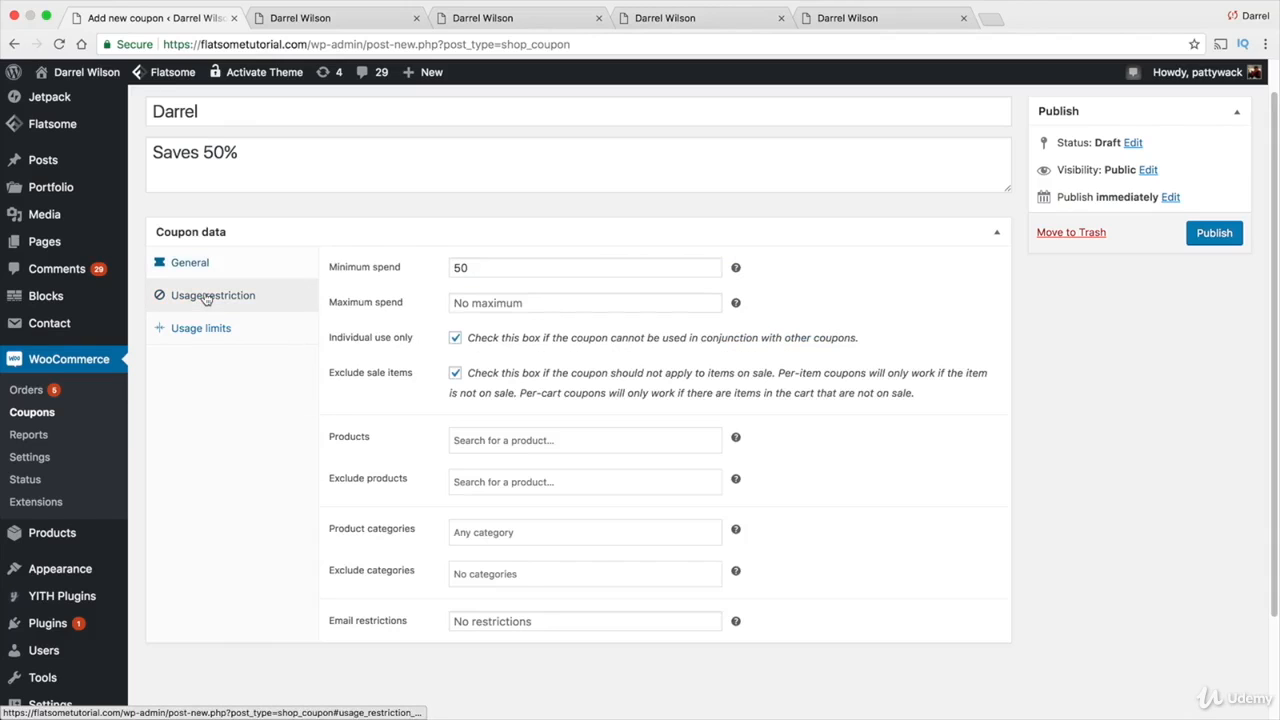
left_click(182, 262)
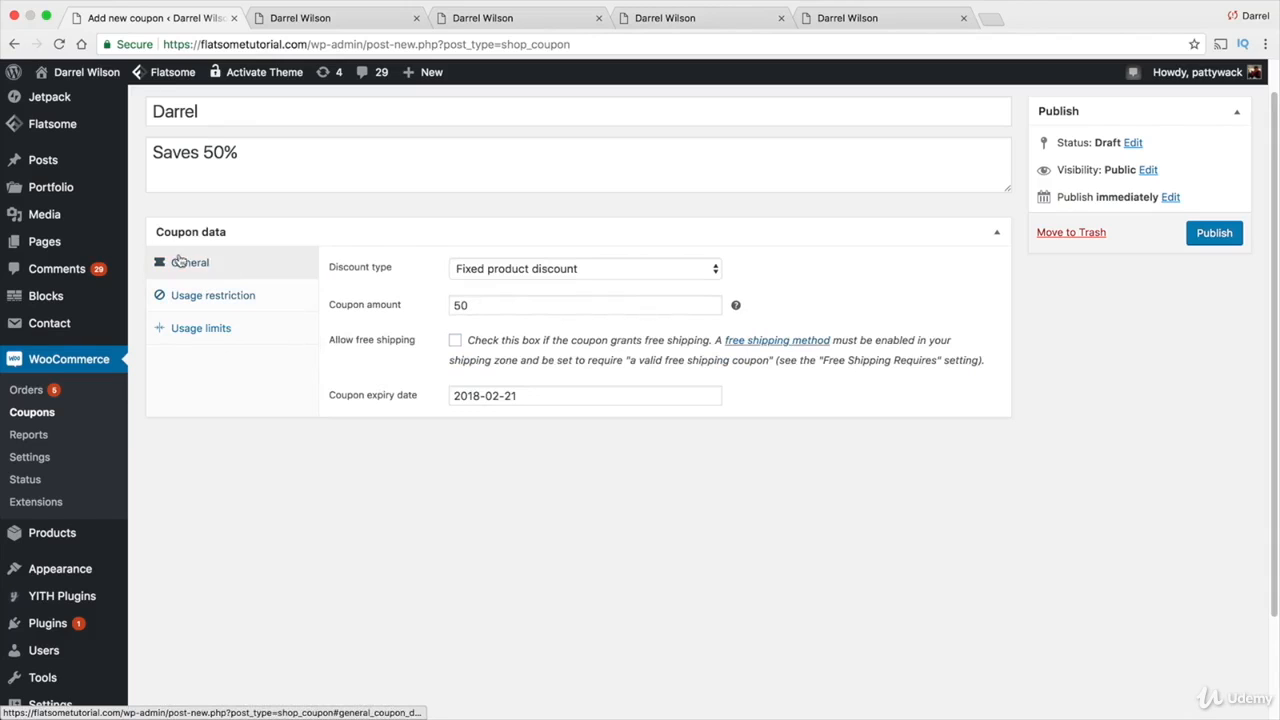
left_click(532, 272)
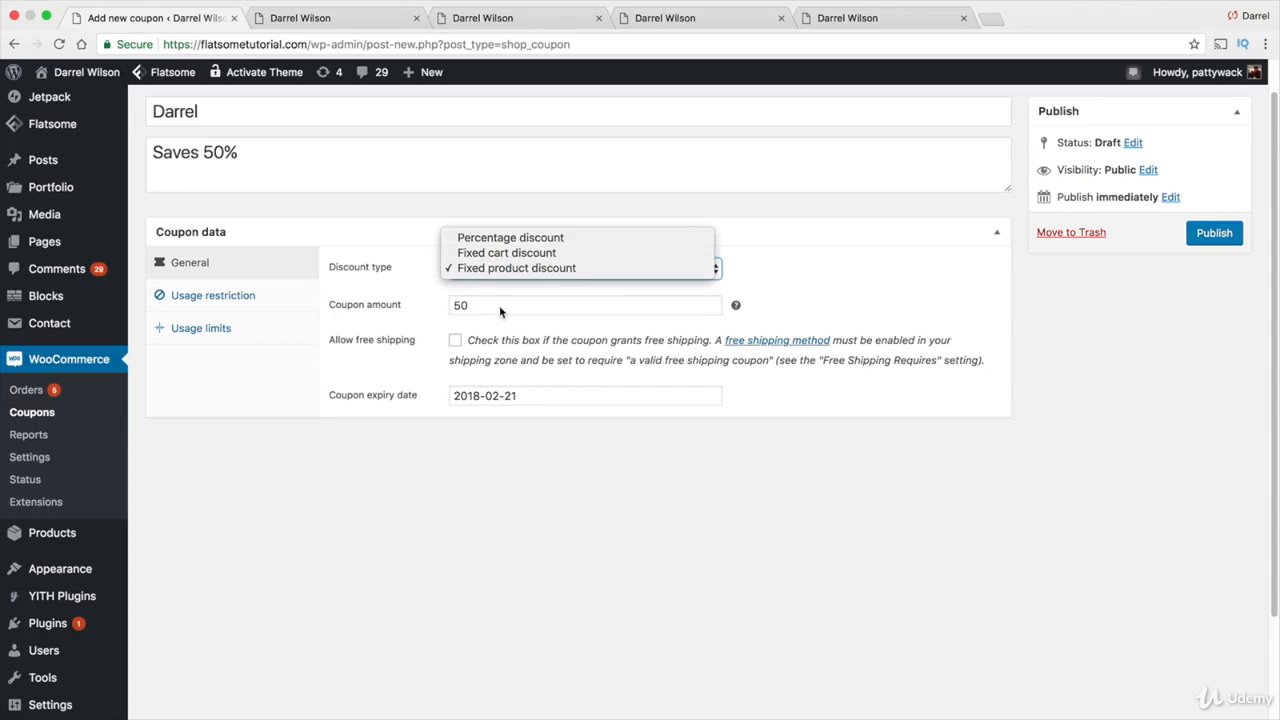
left_click(503, 240)
left_click(511, 466)
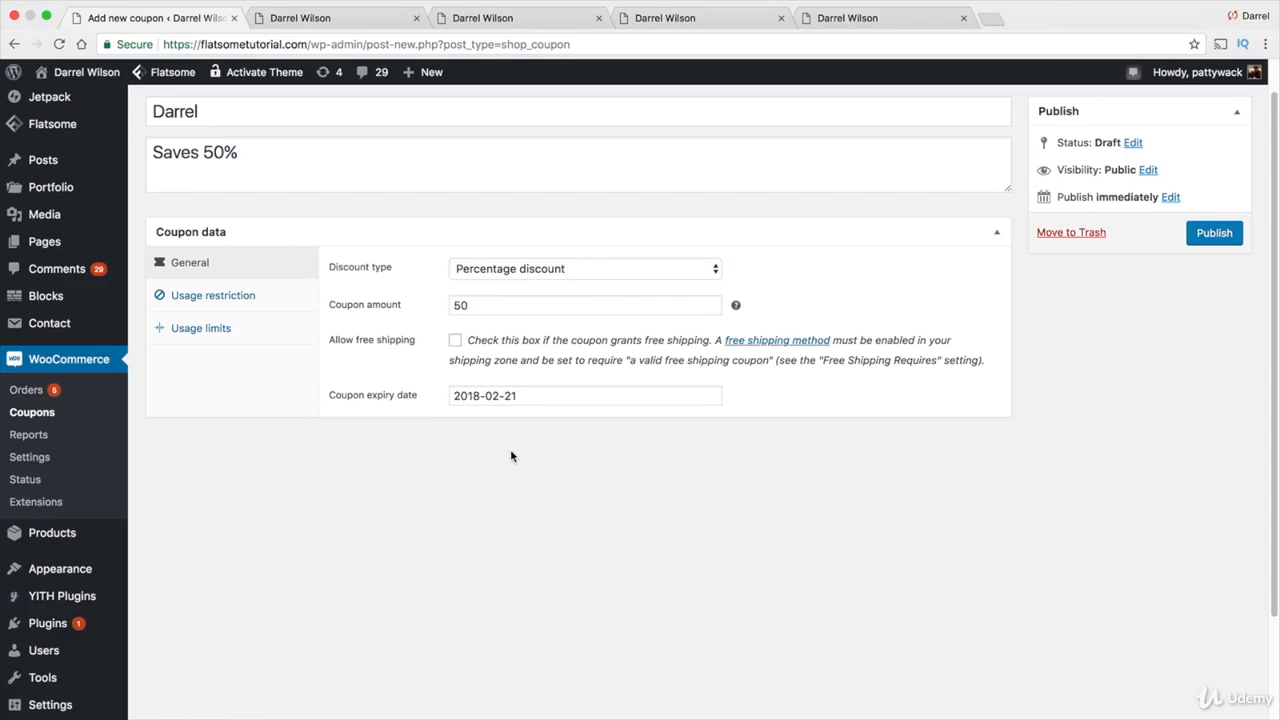
Publish the 50% coupon and open the Flatsome storefront with Visit Site
scroll(700, 440, "up", 1)
left_click(1216, 270)
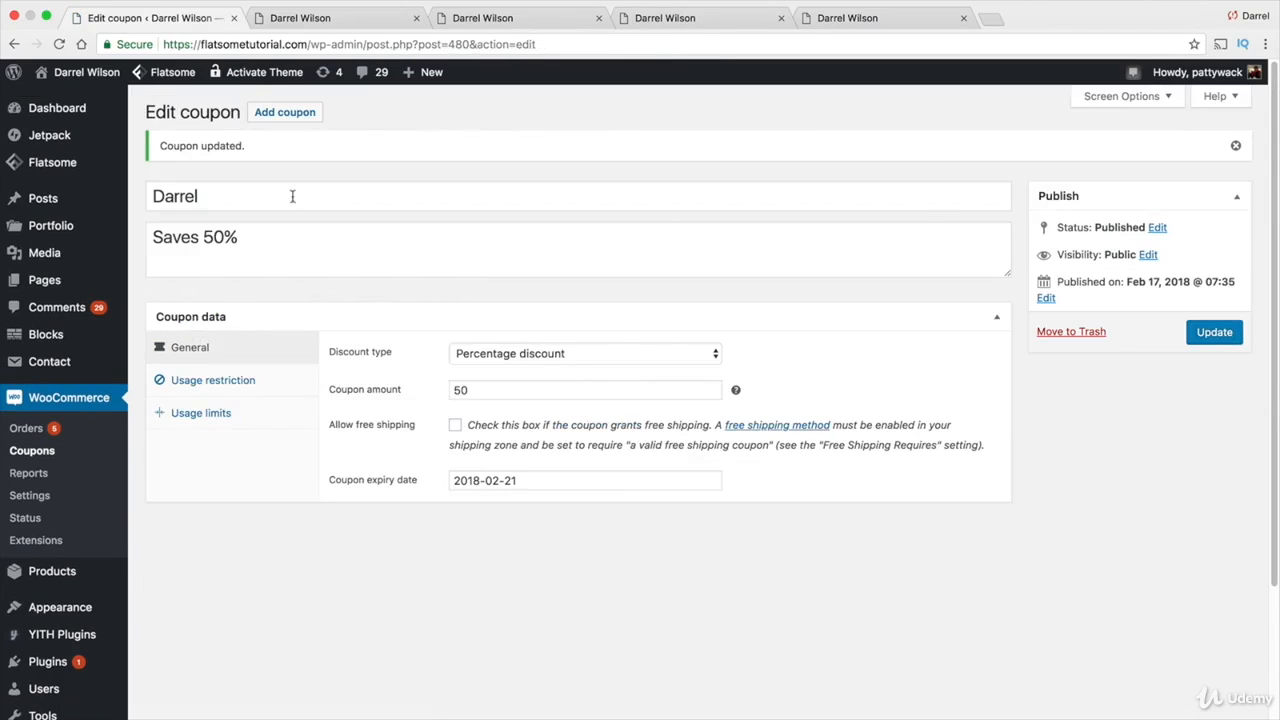
left_click(78, 102)
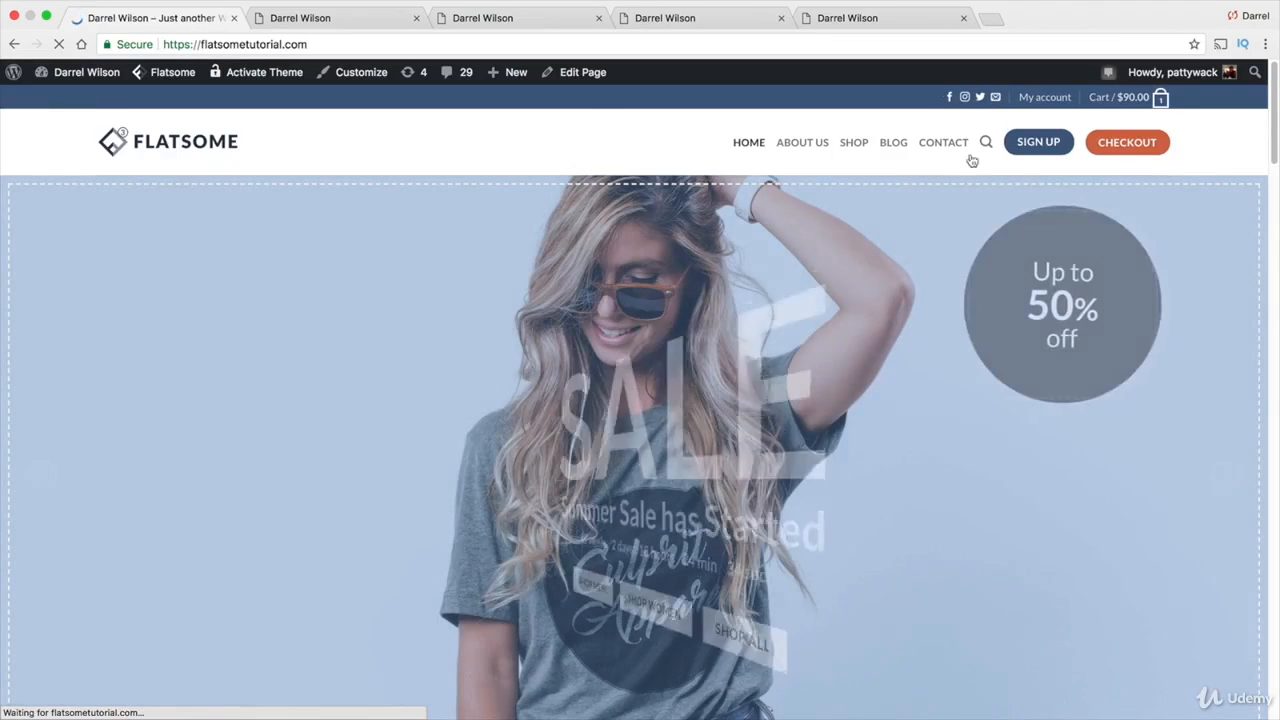
Apply the new coupon code in the cart, taking $45.00 off the $90.00 item
mouse_move(1127, 99)
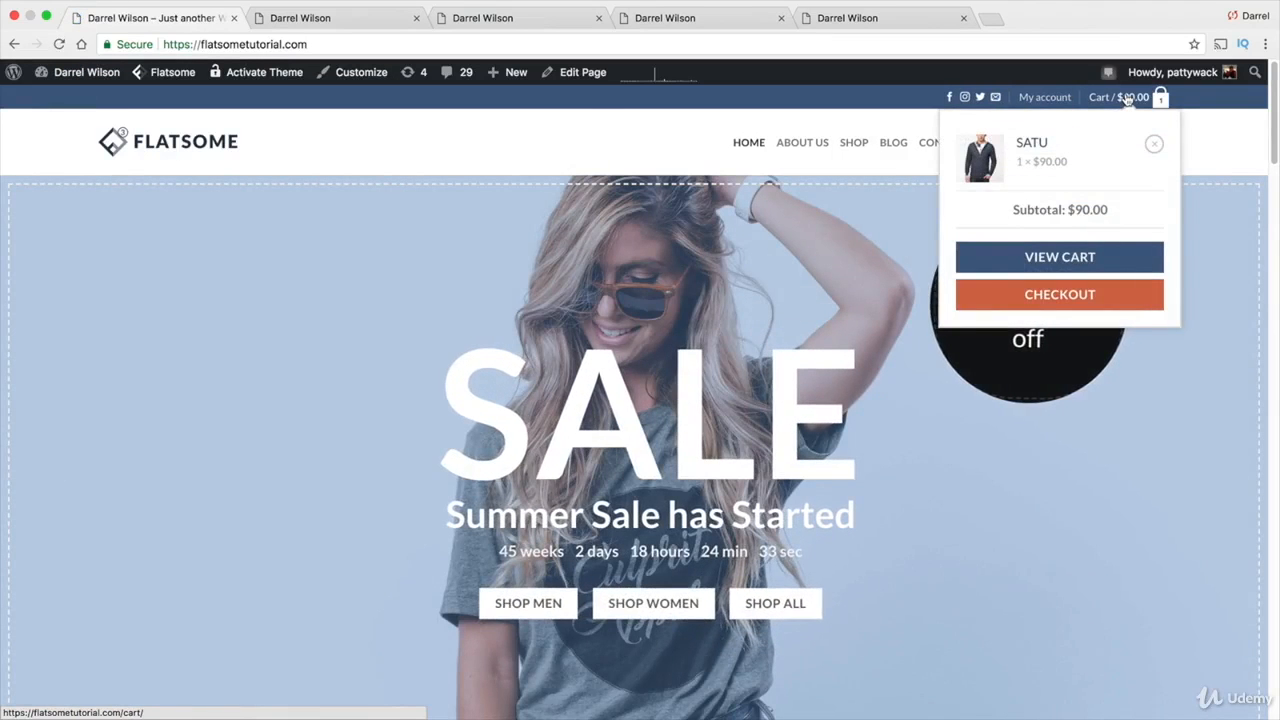
left_click(1114, 260)
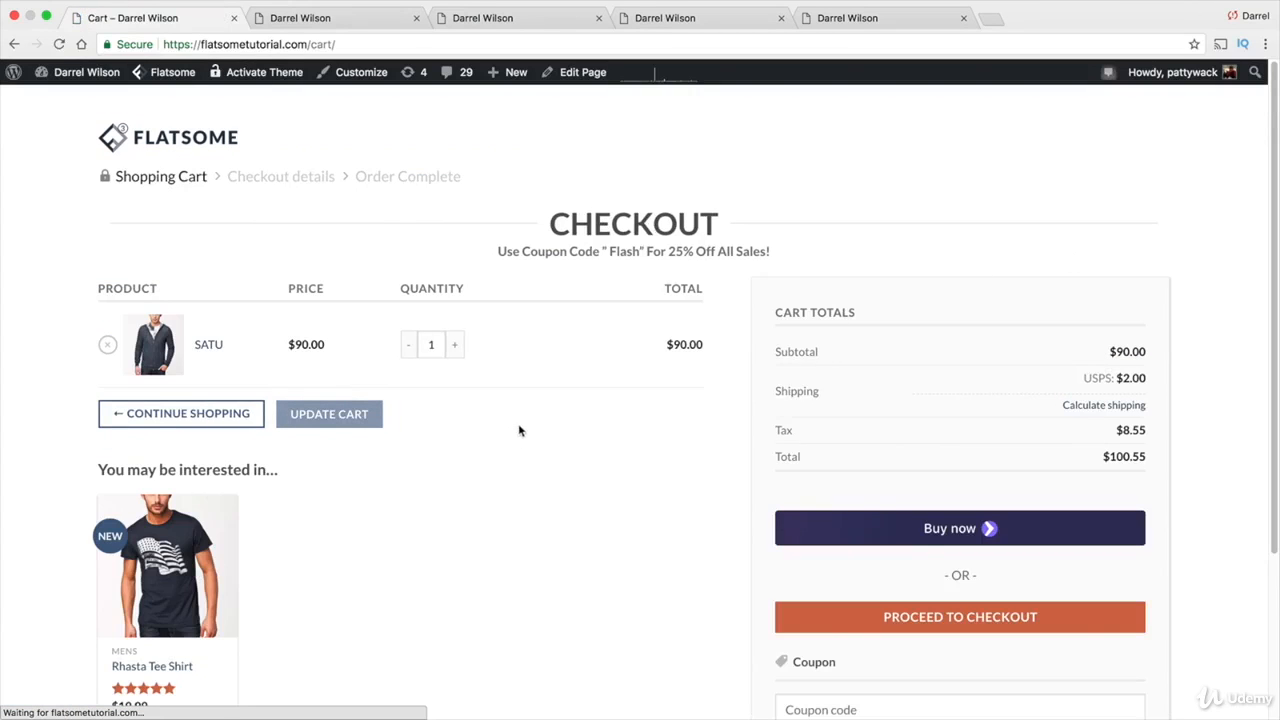
scroll(506, 506, "down", 1)
scroll(506, 505, "down", 1)
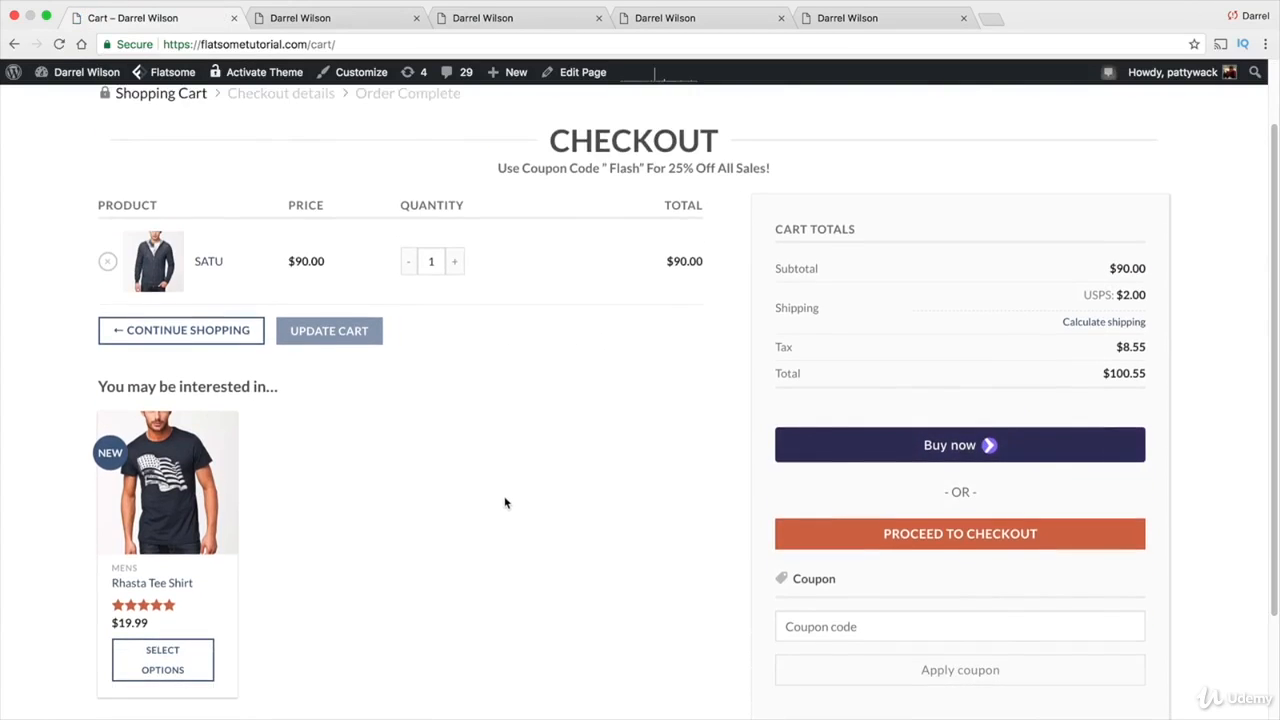
left_click(889, 619)
type("darrel")
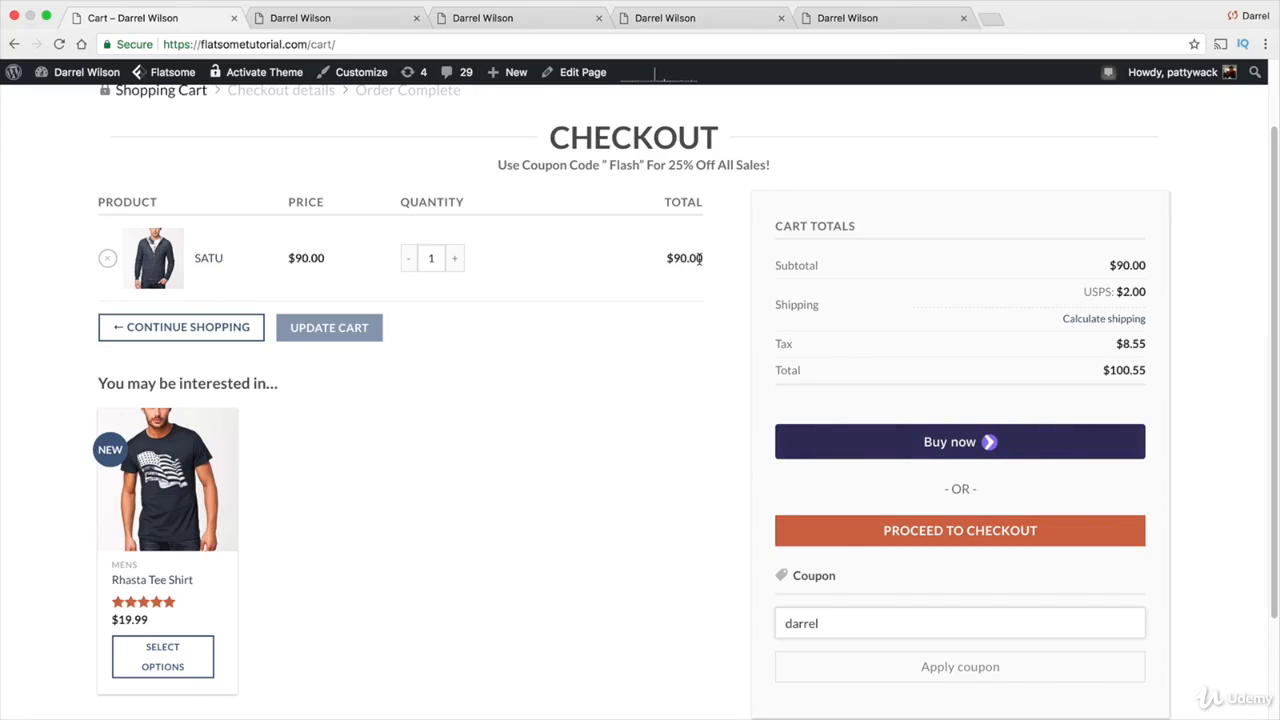
left_click(997, 677)
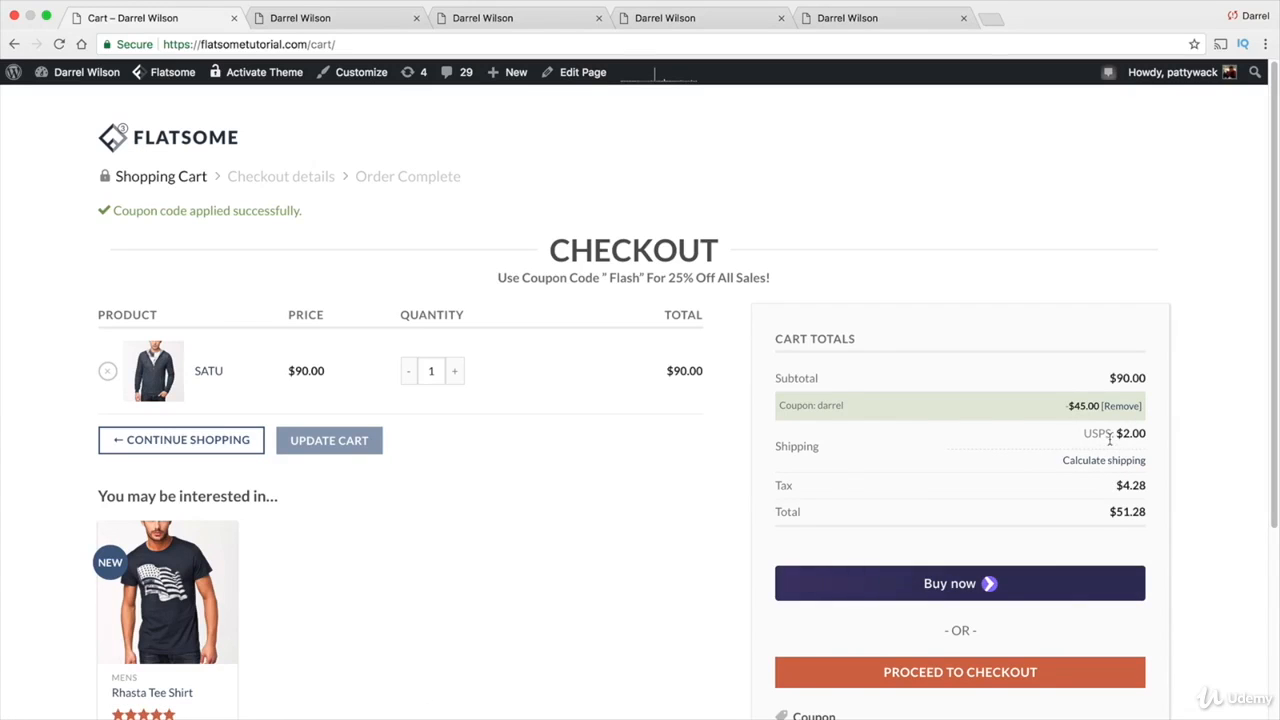
Proceed to checkout, where the total now shows $51.28
scroll(1086, 414, "down", 1)
scroll(1086, 414, "down", 1)
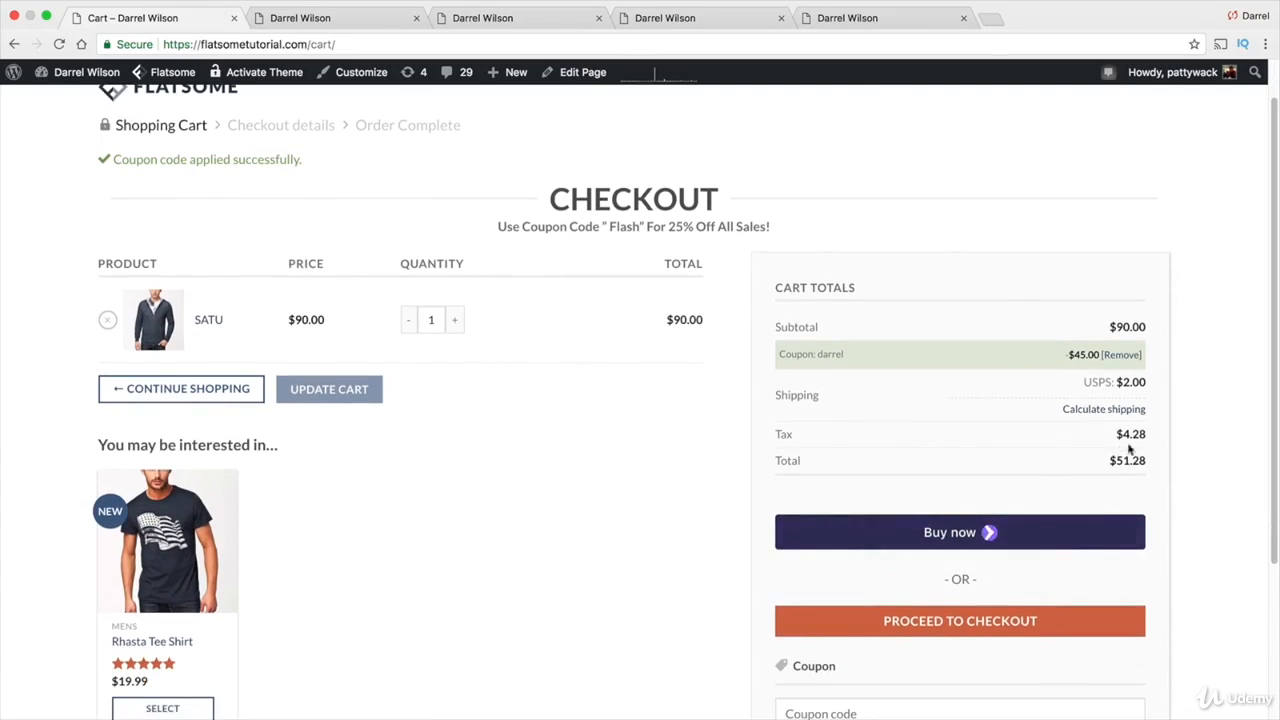
scroll(1116, 435, "down", 3)
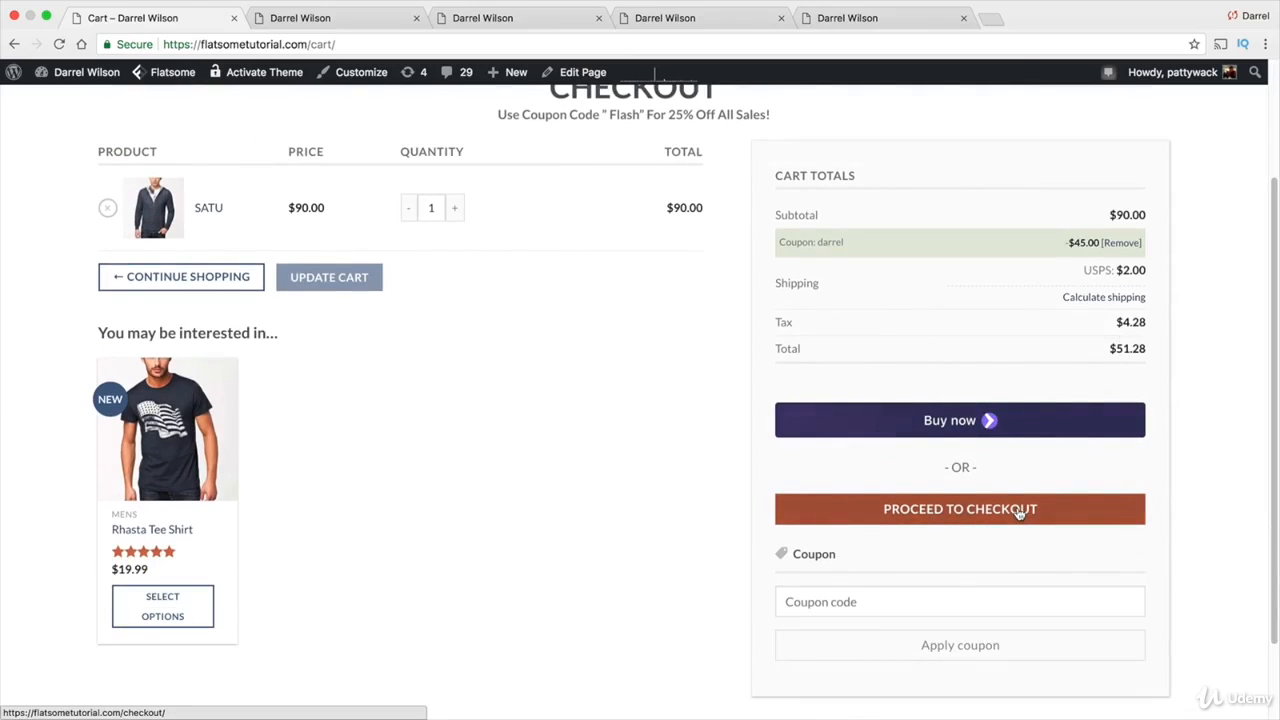
left_click(1019, 511)
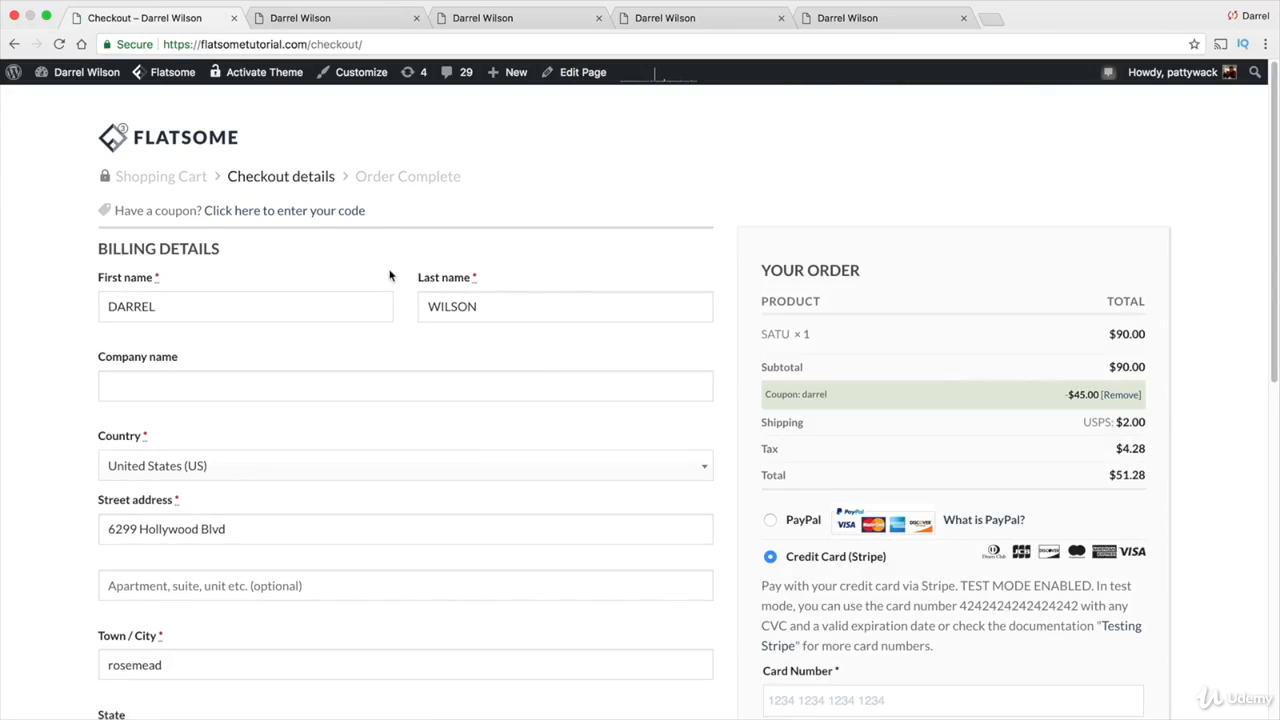
Go back to the admin, open WooCommerce Orders, and open order #457's edit page
mouse_move(76, 70)
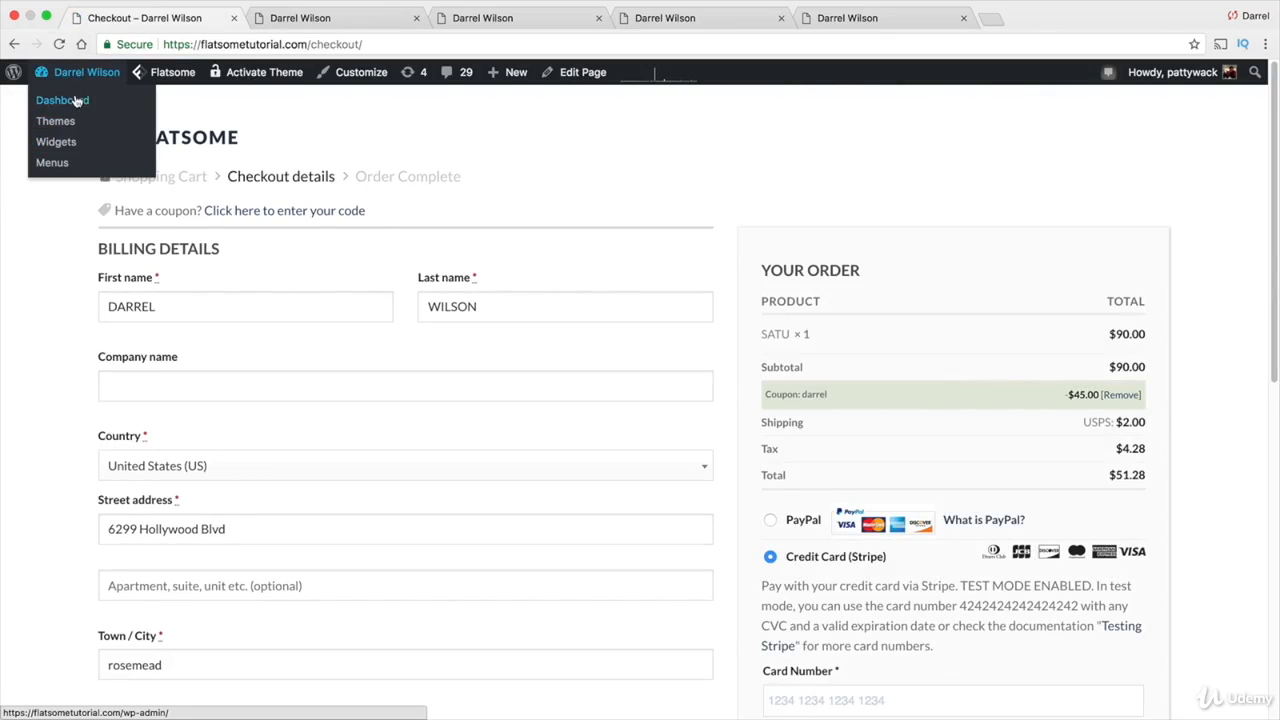
left_click(76, 100)
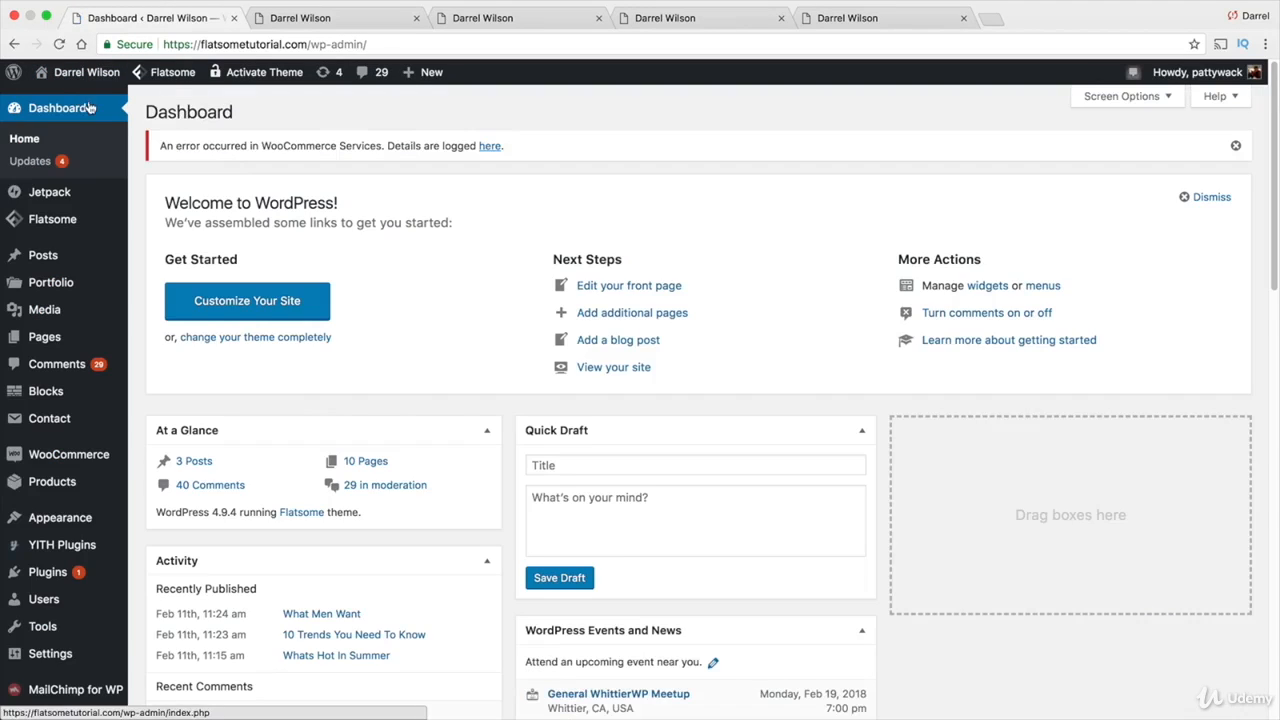
left_click(86, 455)
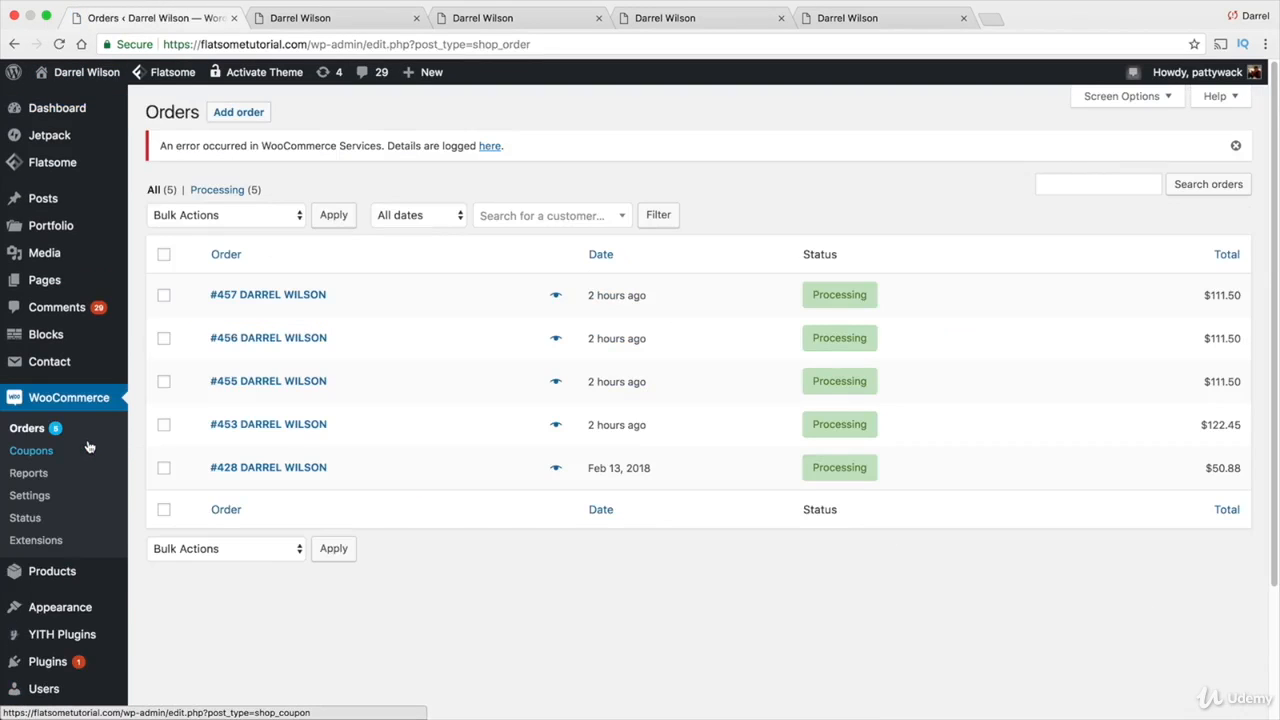
left_click(30, 430)
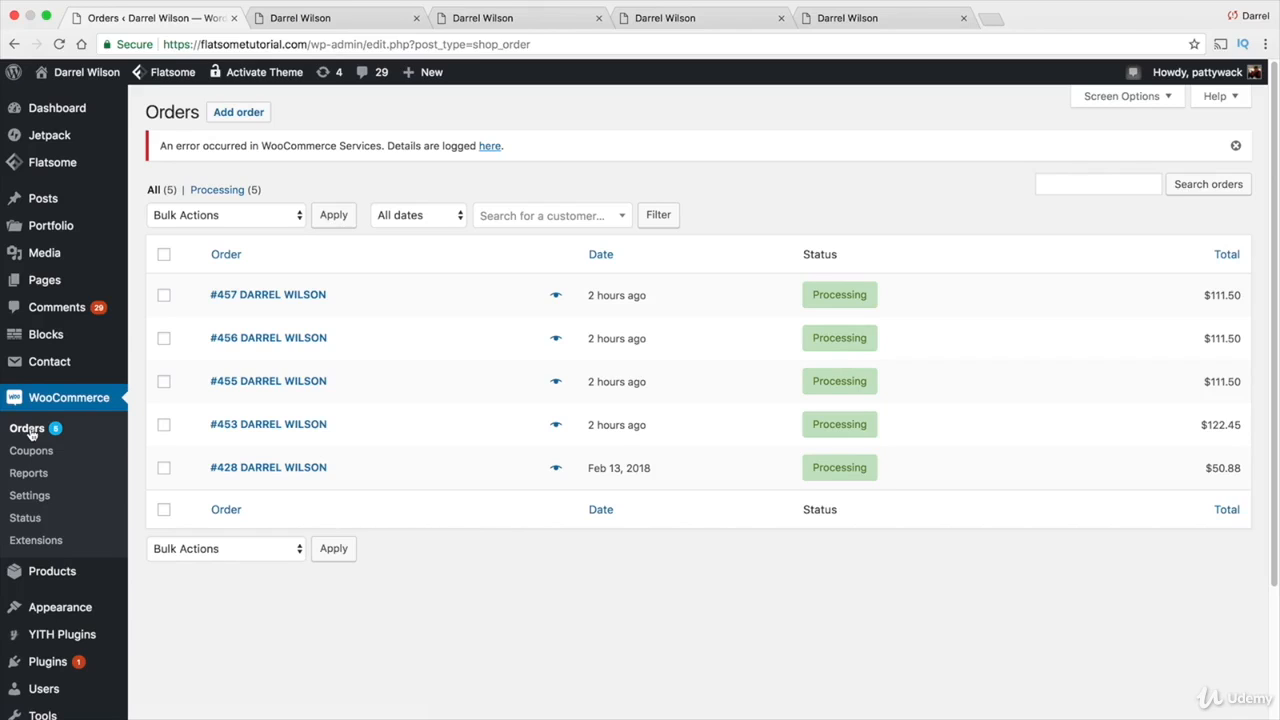
left_click(255, 297)
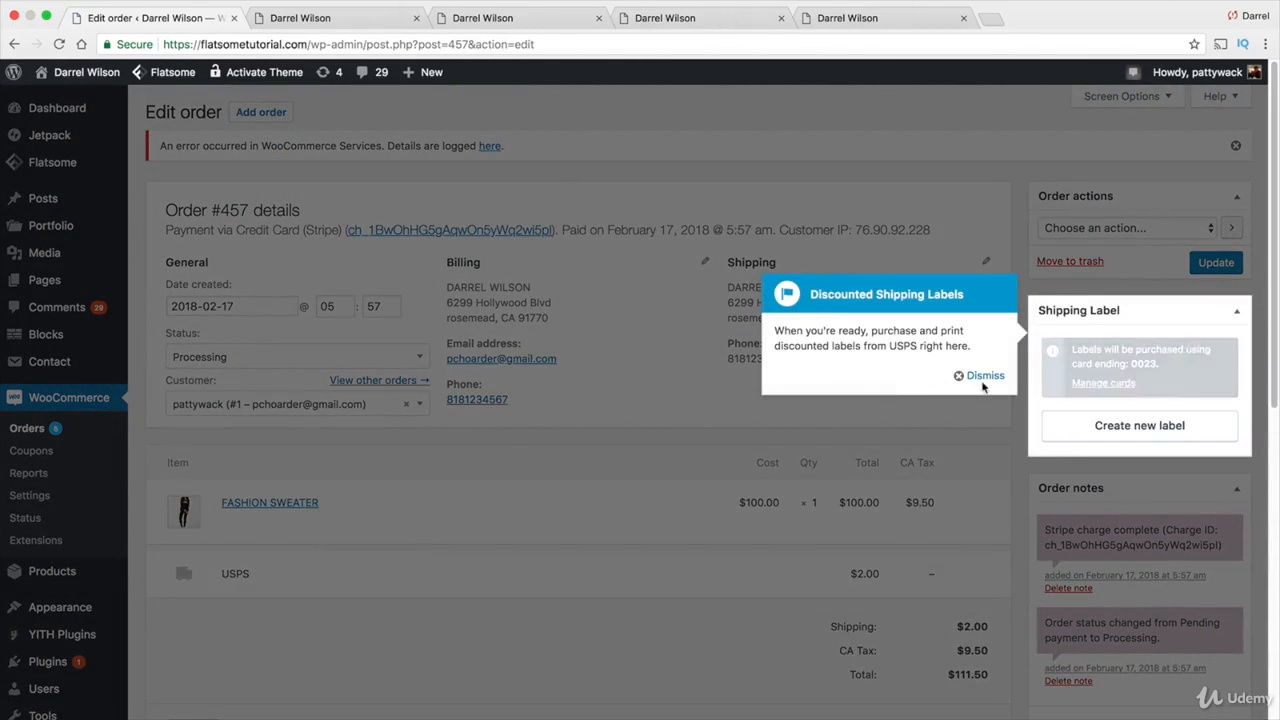
Dismiss the Discounted Shipping Labels tip on order #457
left_click(985, 376)
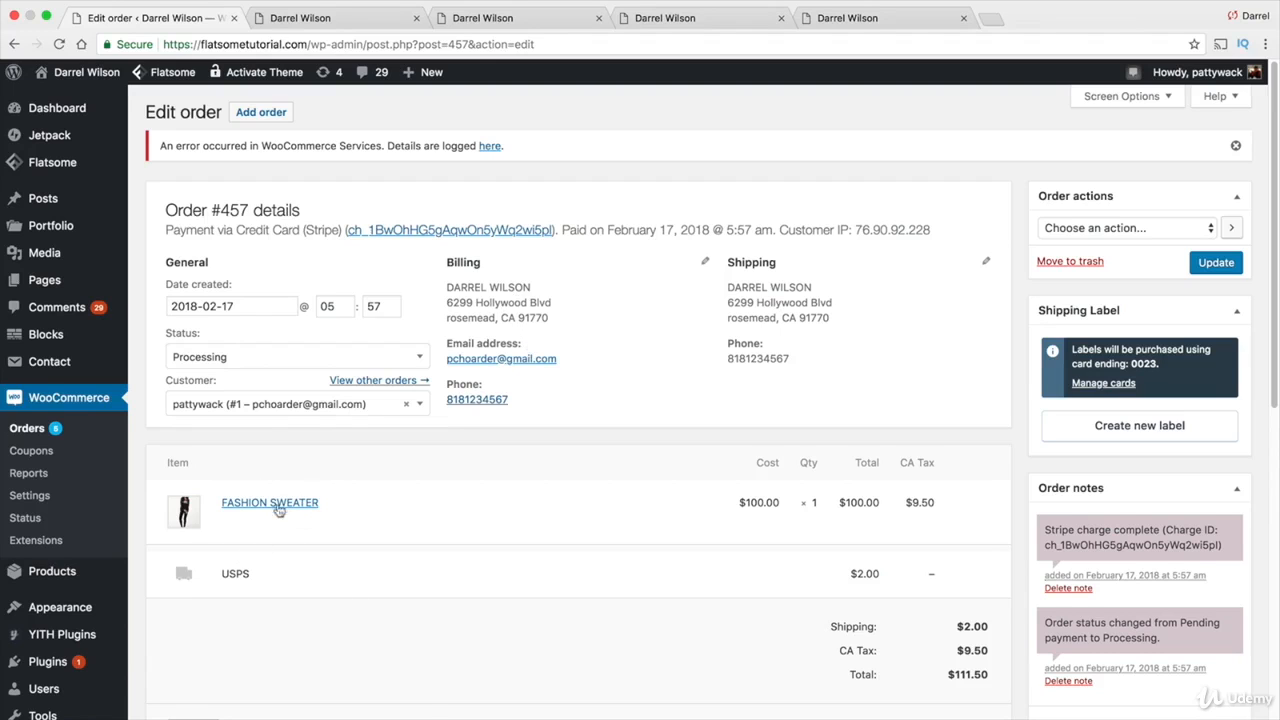
scroll(830, 500, "down", 10)
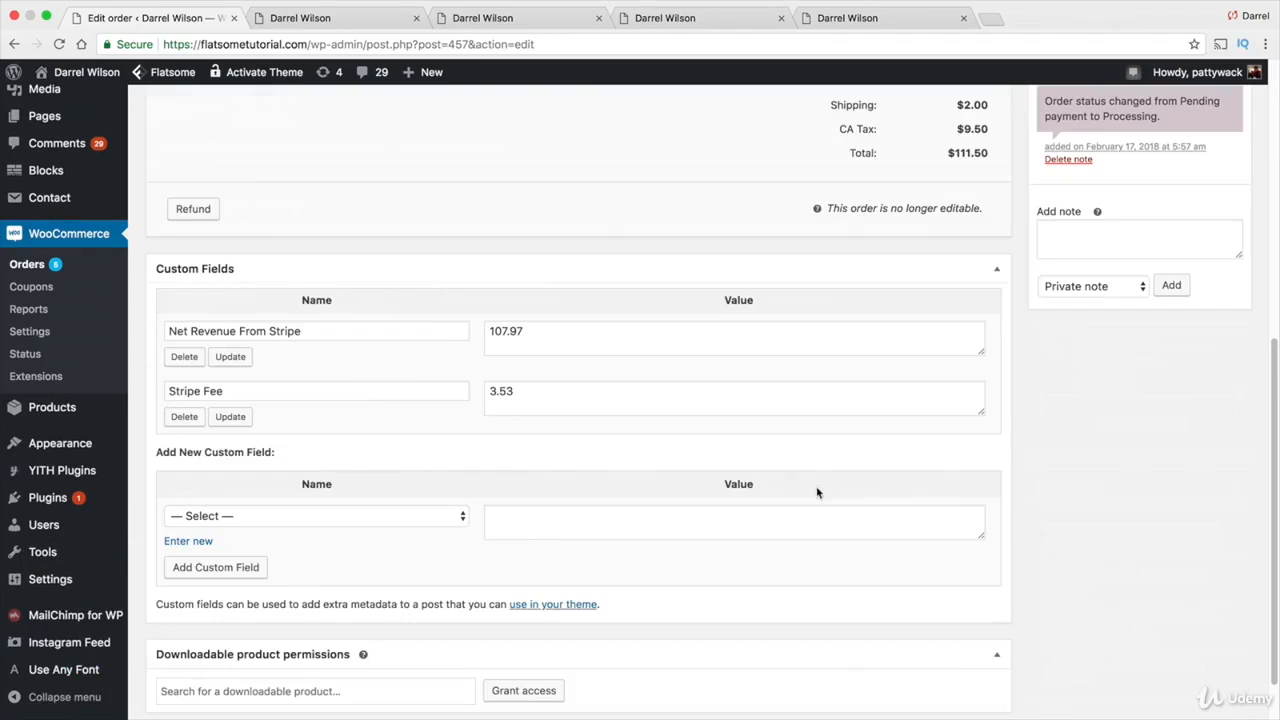
scroll(880, 460, "up", 1)
scroll(882, 430, "down", 2)
scroll(885, 406, "up", 5)
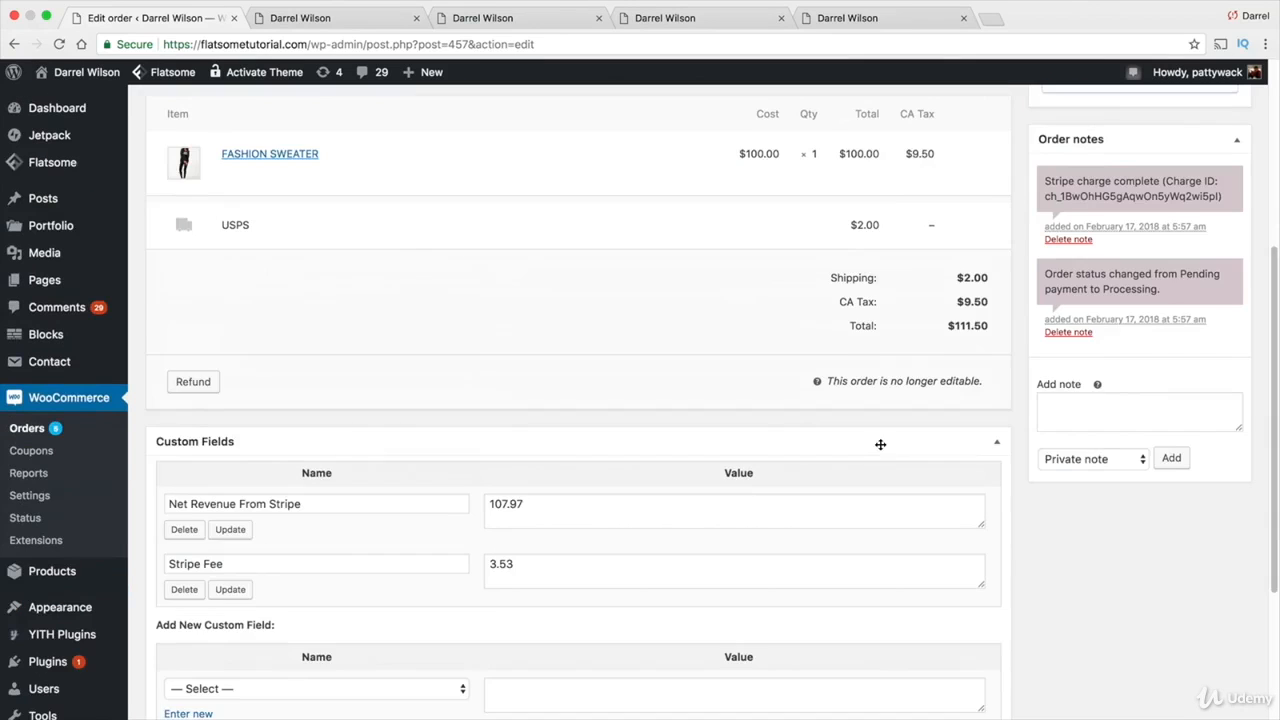
left_click_drag(926, 350, 904, 343)
left_click(904, 343)
scroll(900, 380, "up", 4)
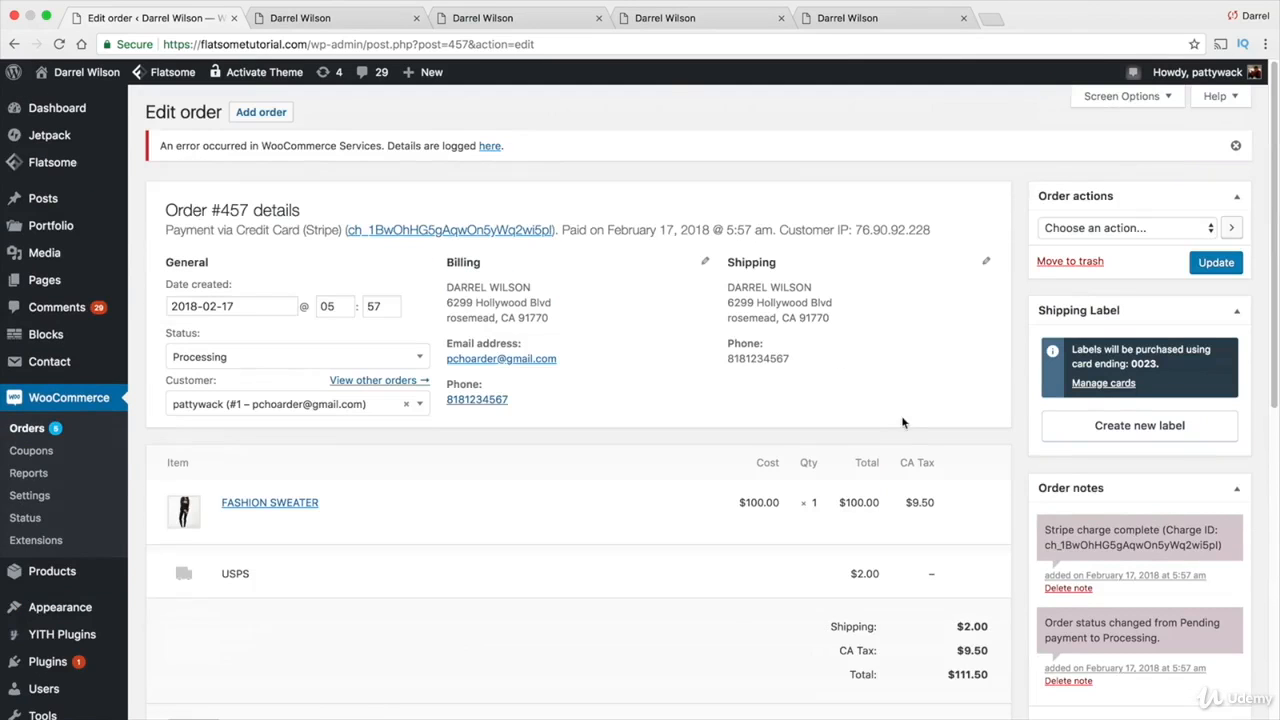
Select Email invoice / order details to customer as the order action
left_click(1074, 232)
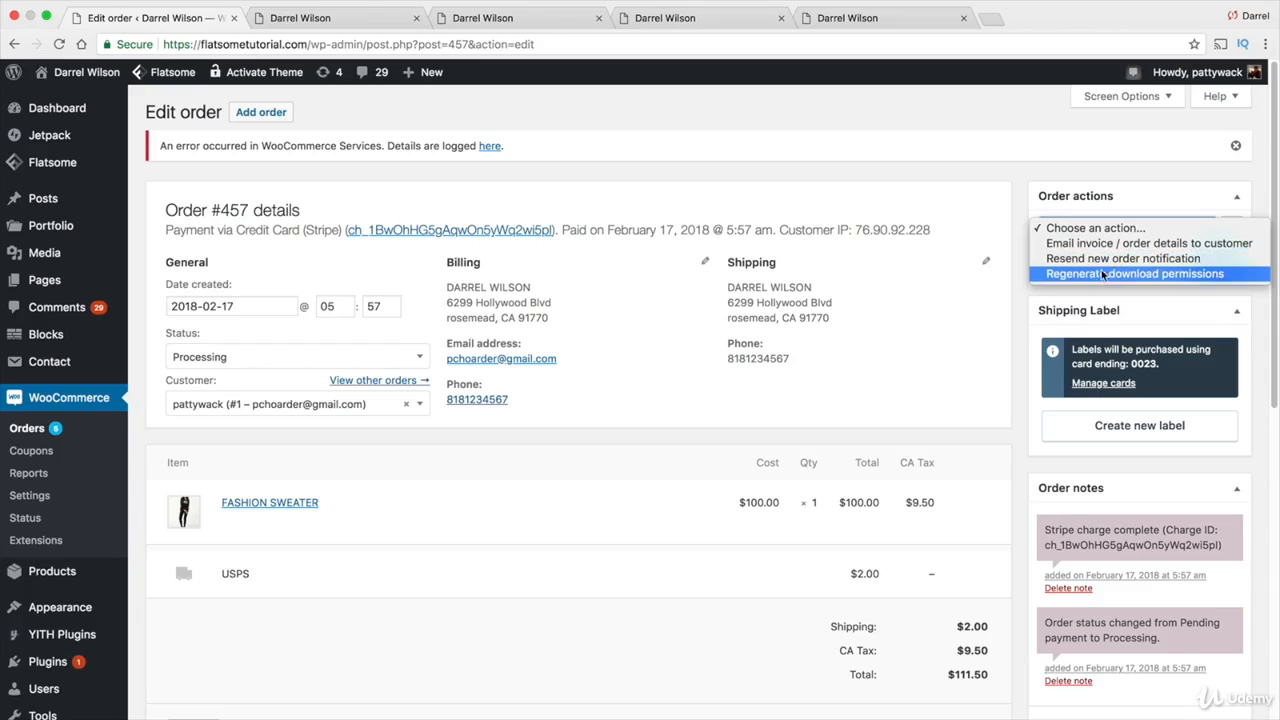
left_click(1101, 271)
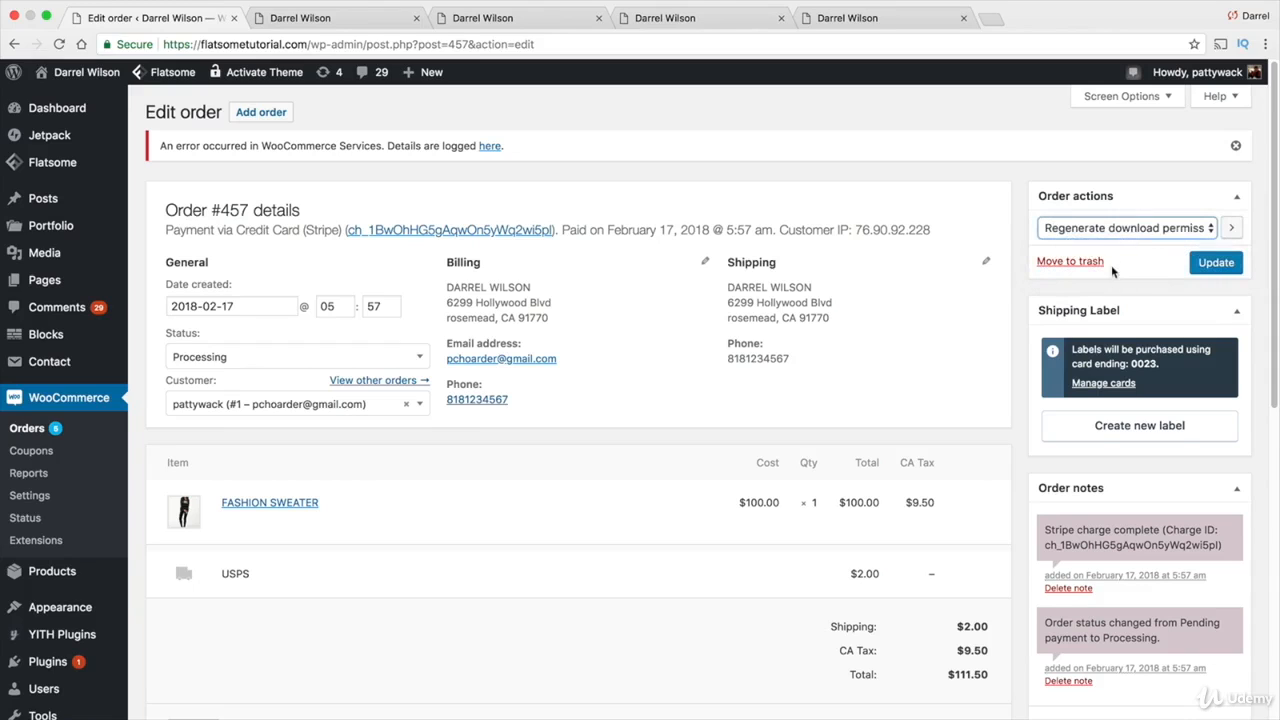
left_click(1120, 228)
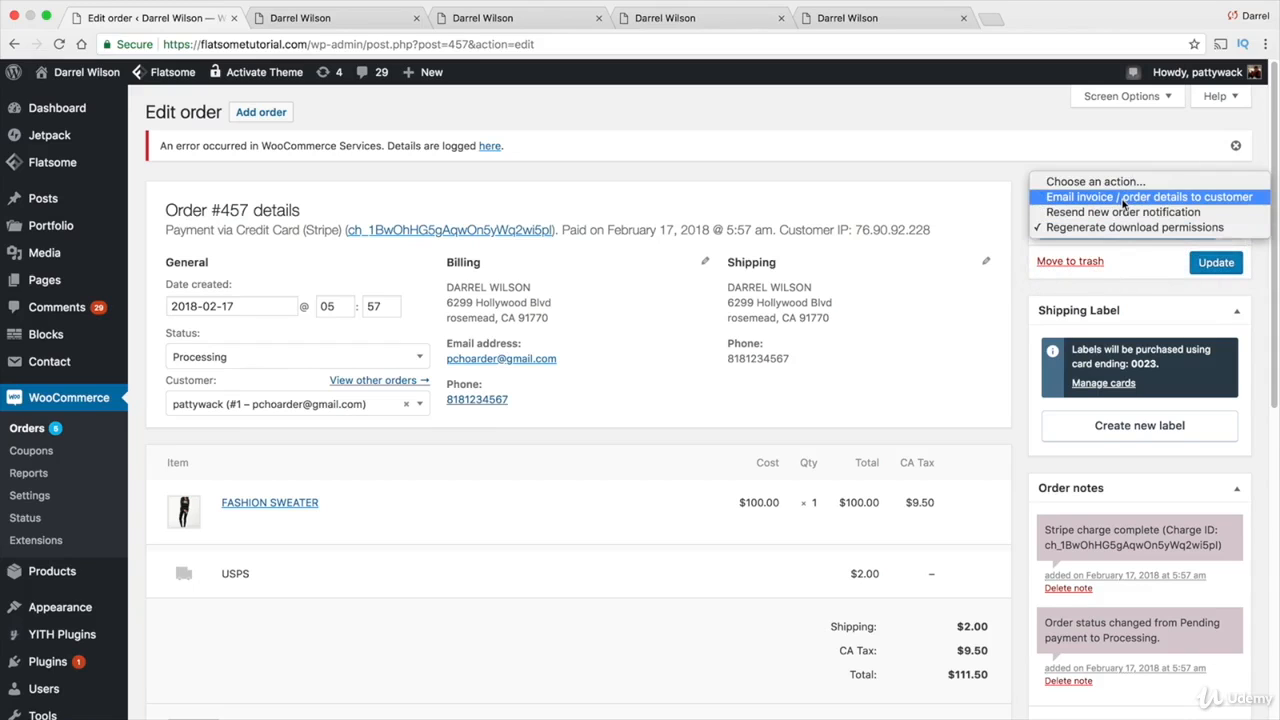
left_click(1124, 203)
Update order #457 to email the invoice, then start a new shipping label
left_click(1220, 268)
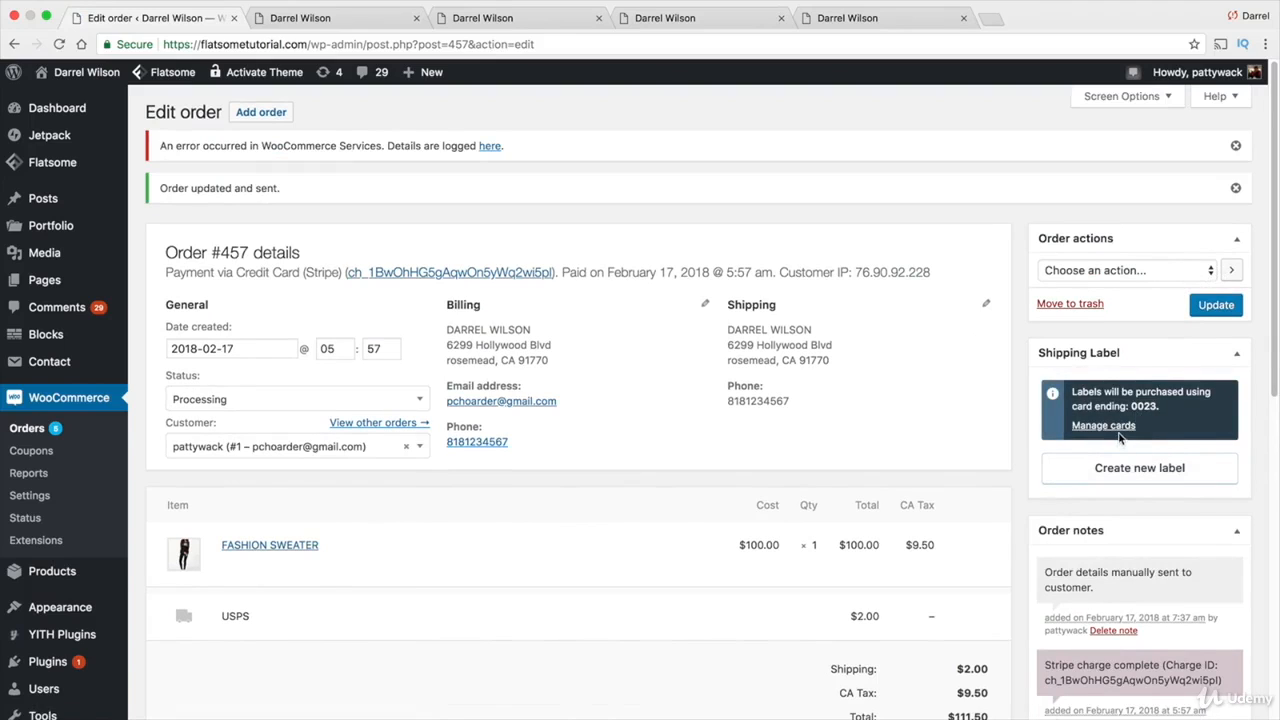
left_click(1124, 468)
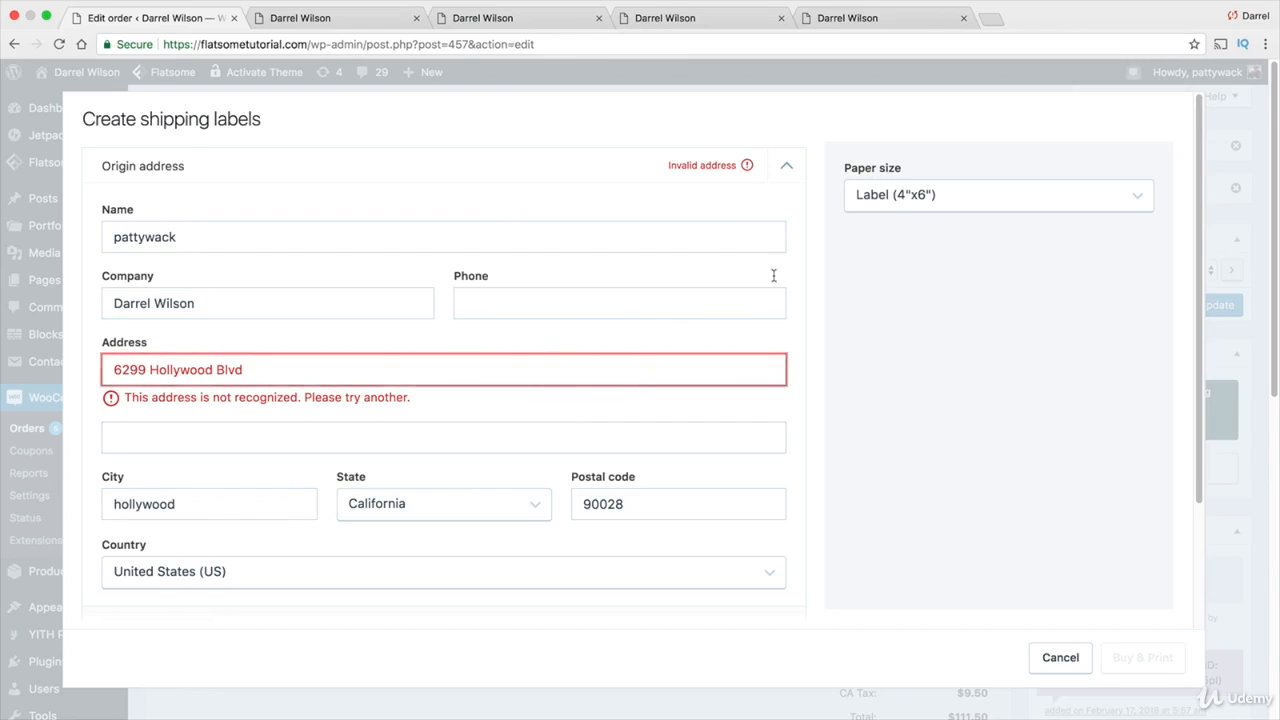
Set the shipping label paper size to Letter, after briefly trying Legal
left_click(910, 195)
left_click(915, 212)
left_click(955, 203)
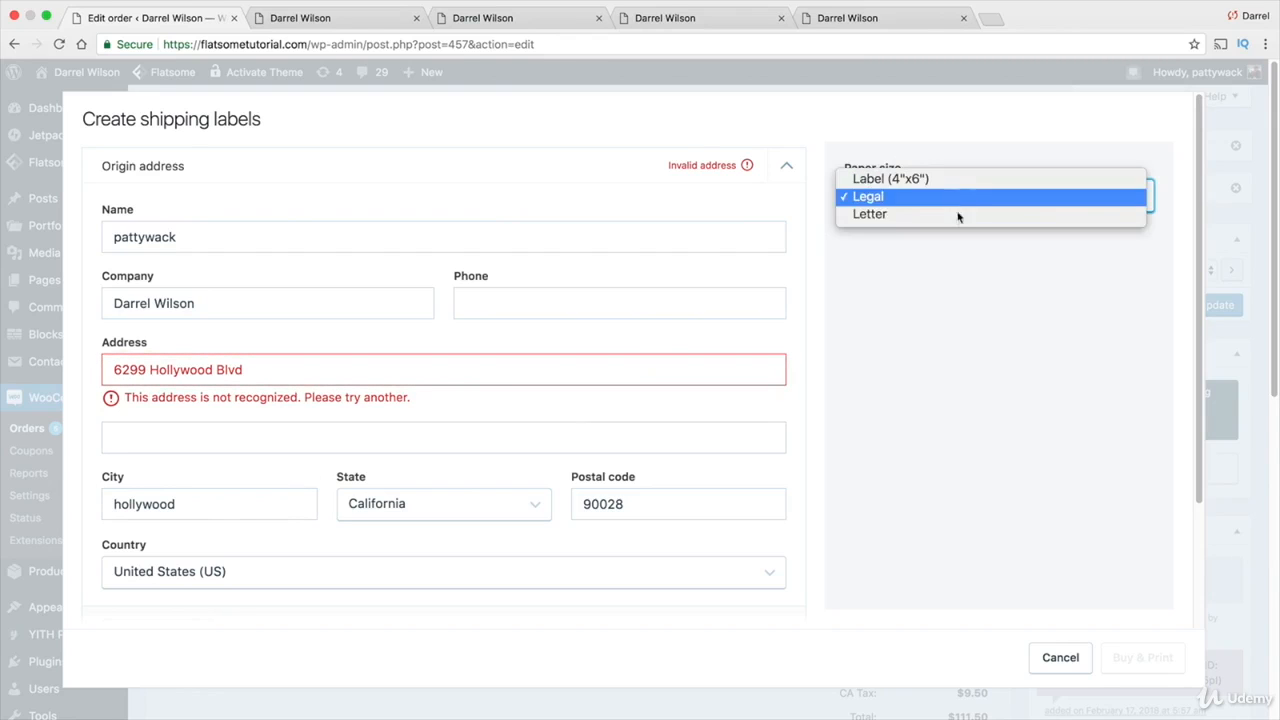
left_click(957, 214)
Correct the origin street address and city for the shipping label
triple_click(478, 366)
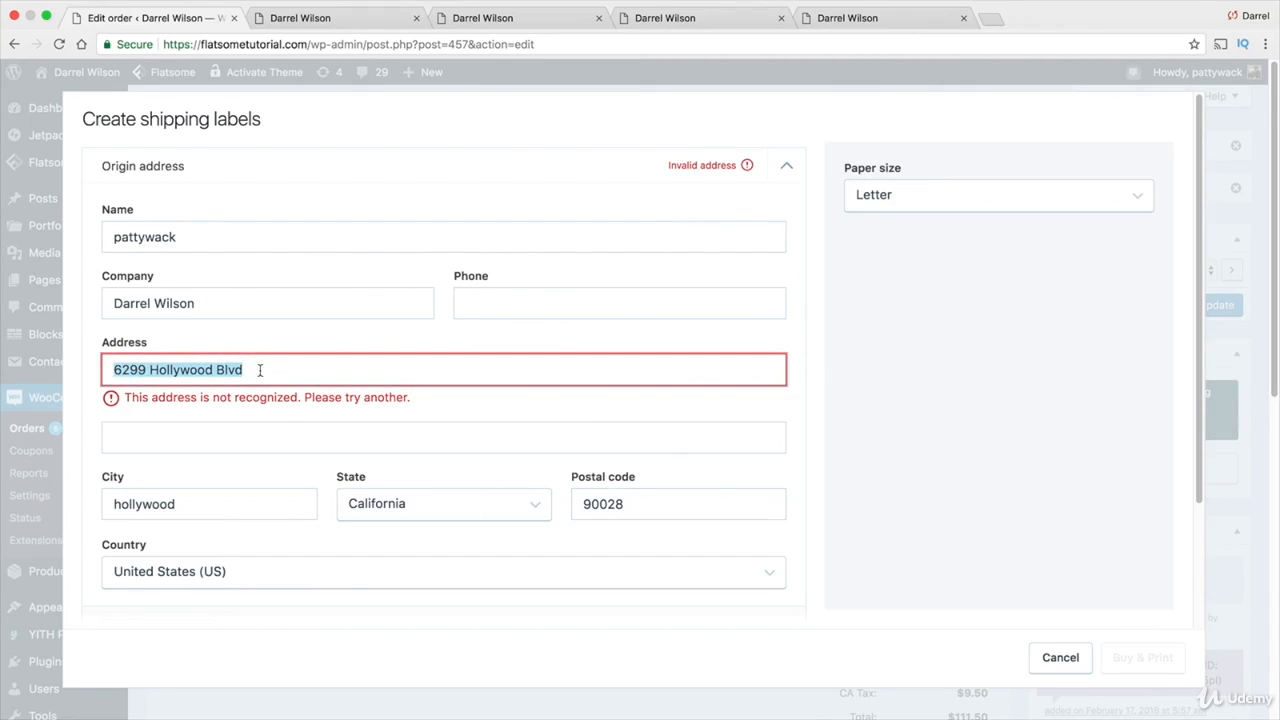
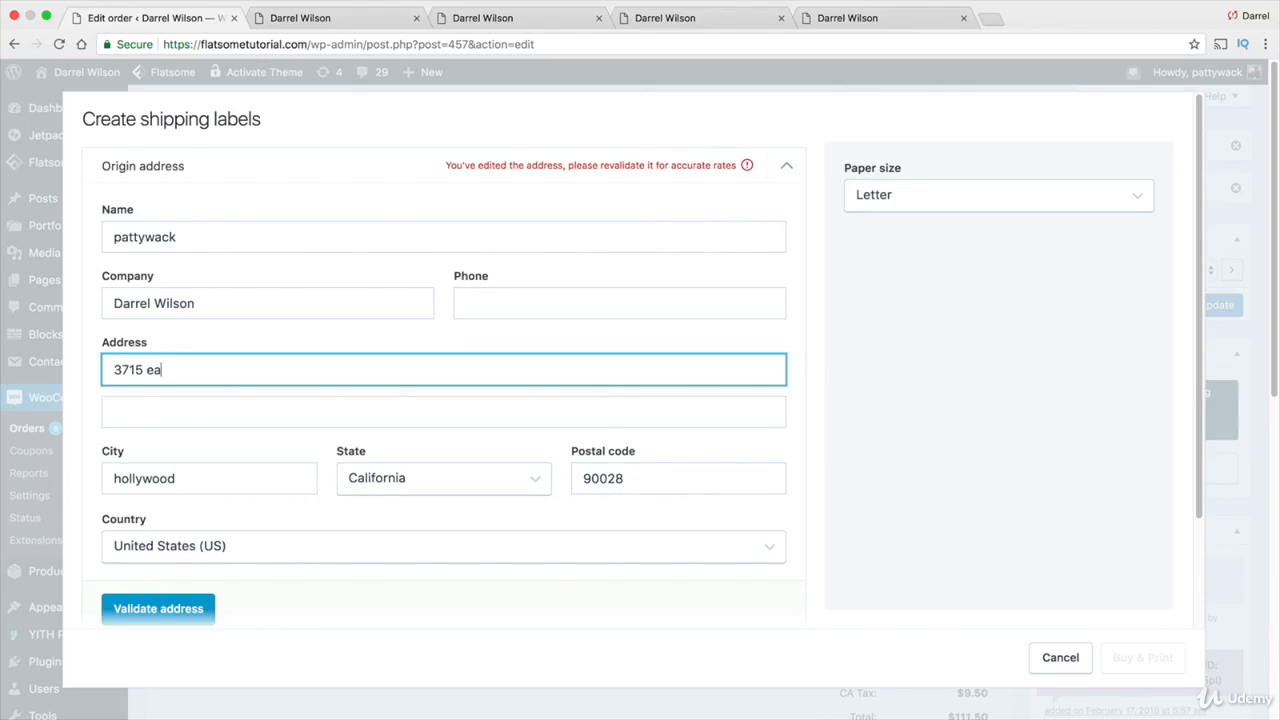
key("Tab")
key("Tab")
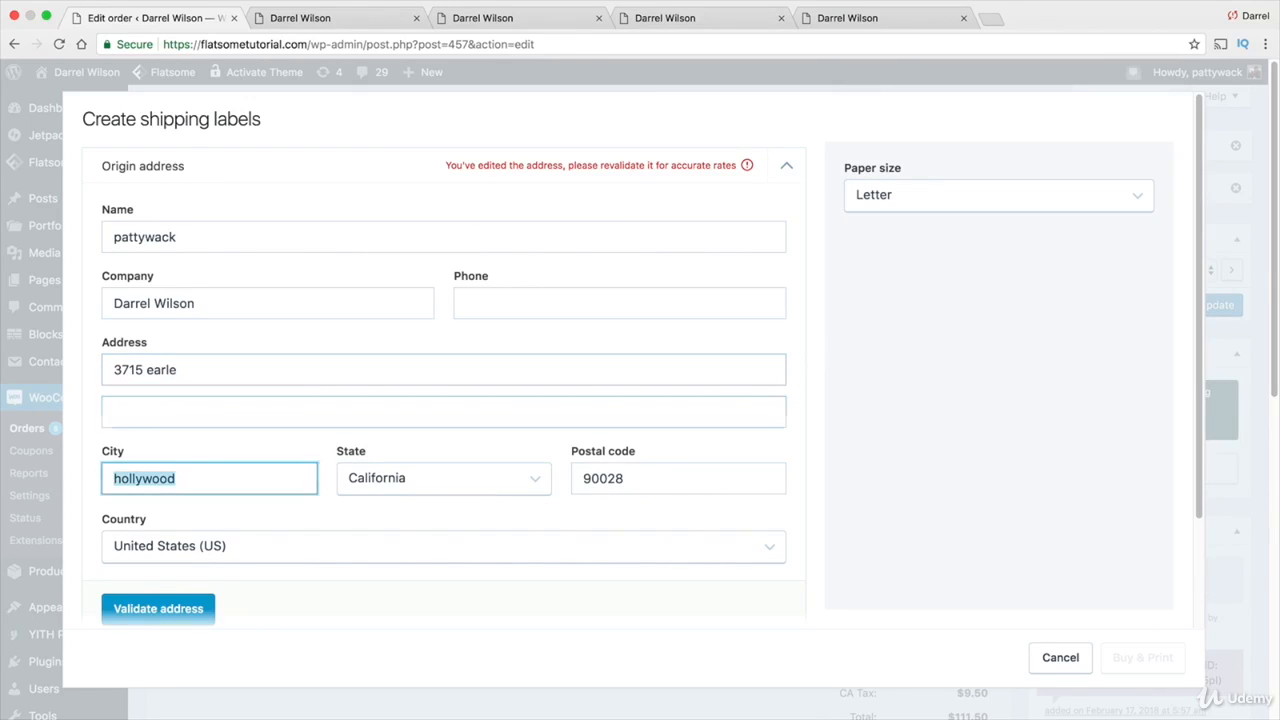
type("rosemead")
key("Tab")
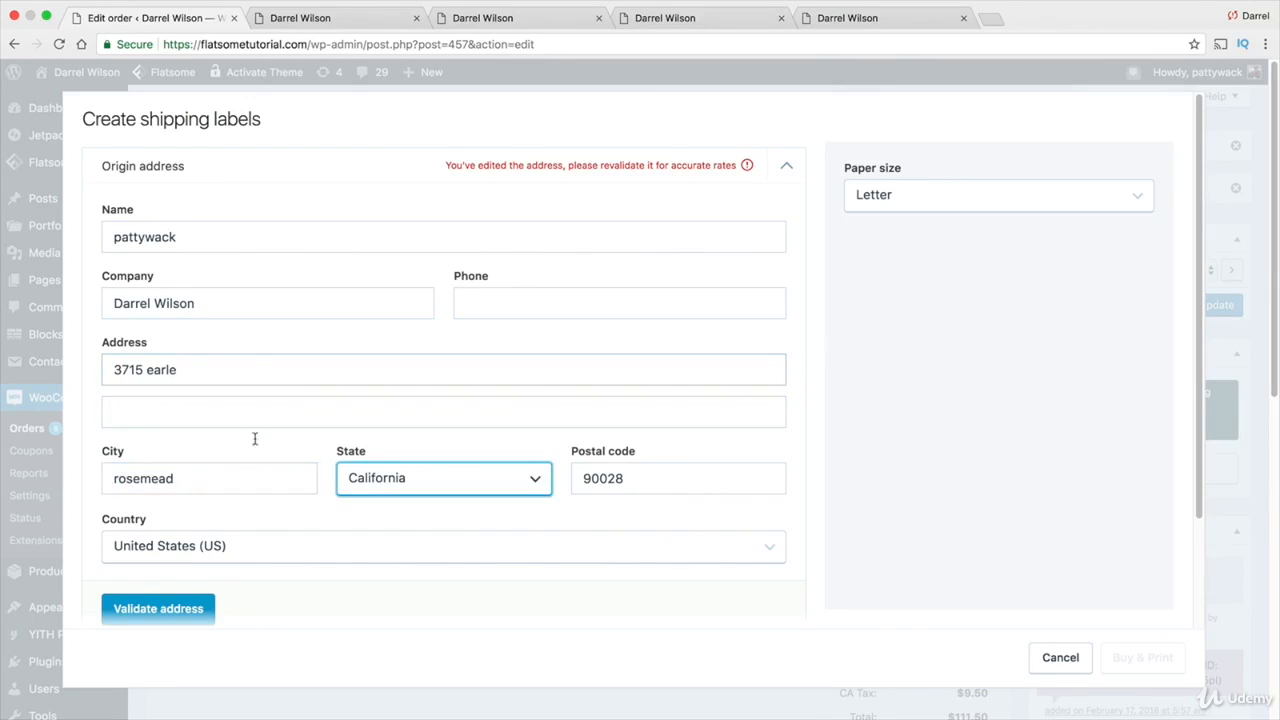
Validate the origin address, accept the suggested correction, and cancel the label without buying
left_click(187, 608)
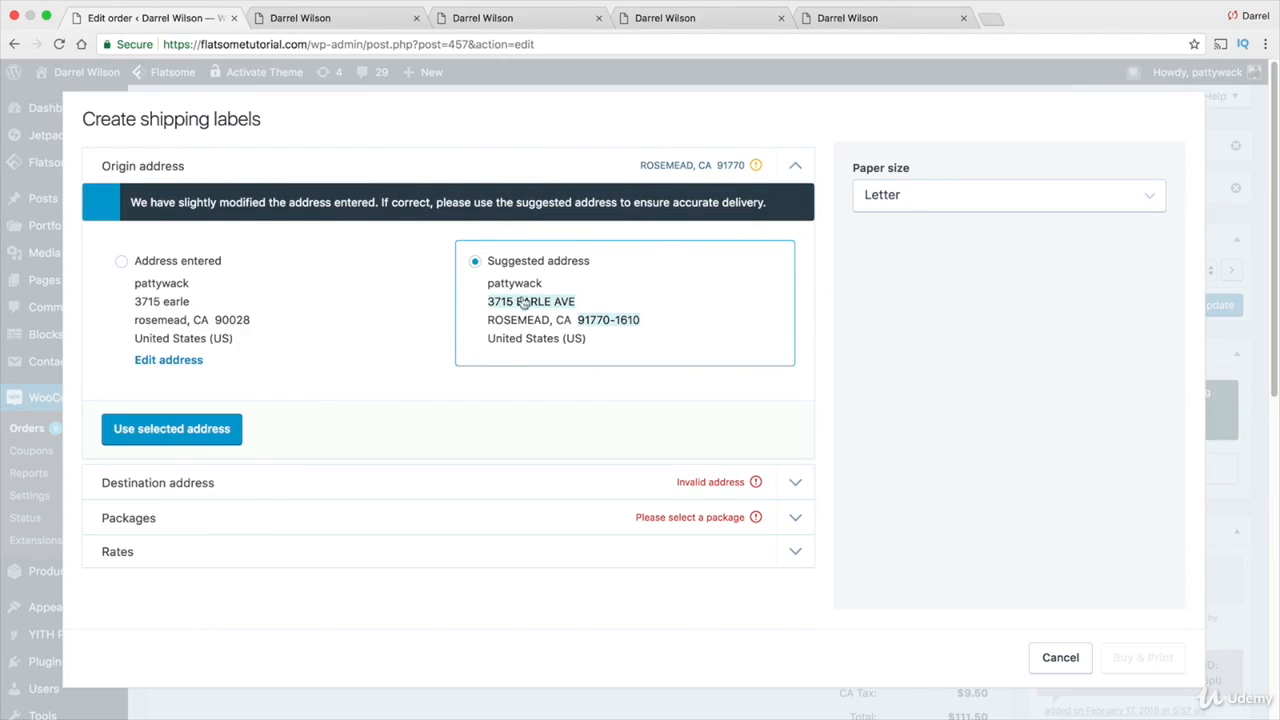
left_click(199, 430)
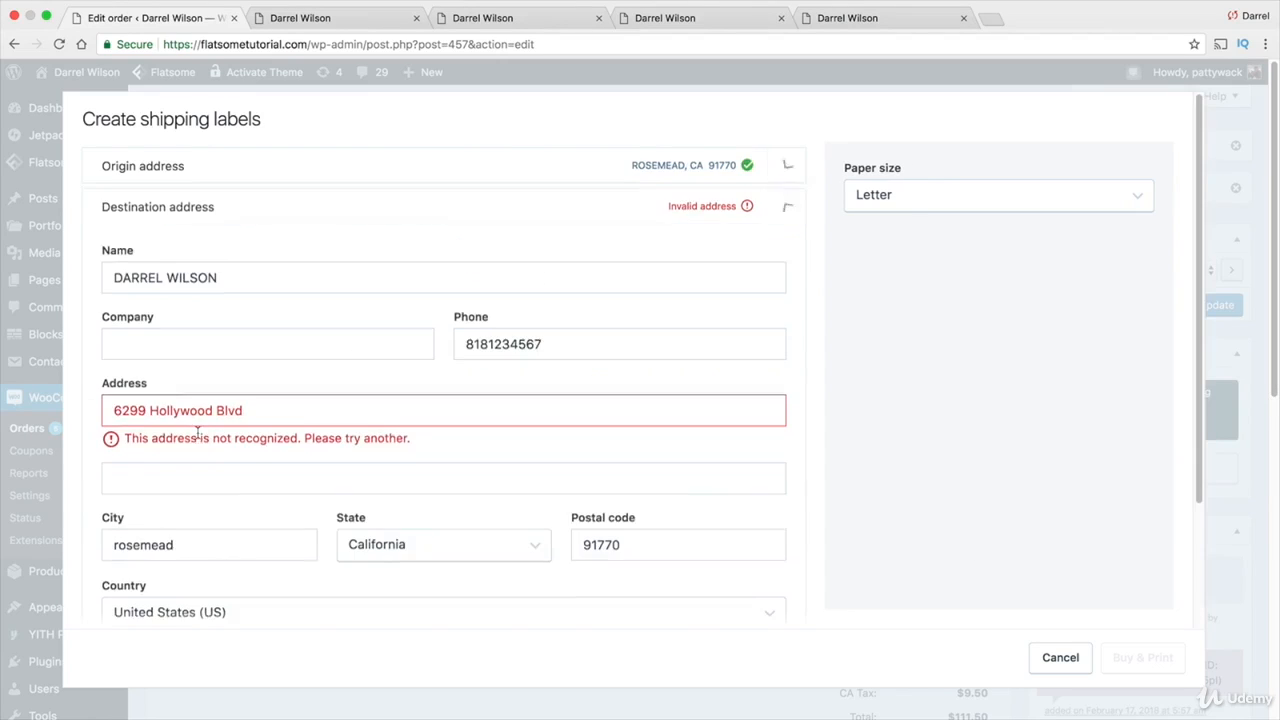
left_click(786, 161)
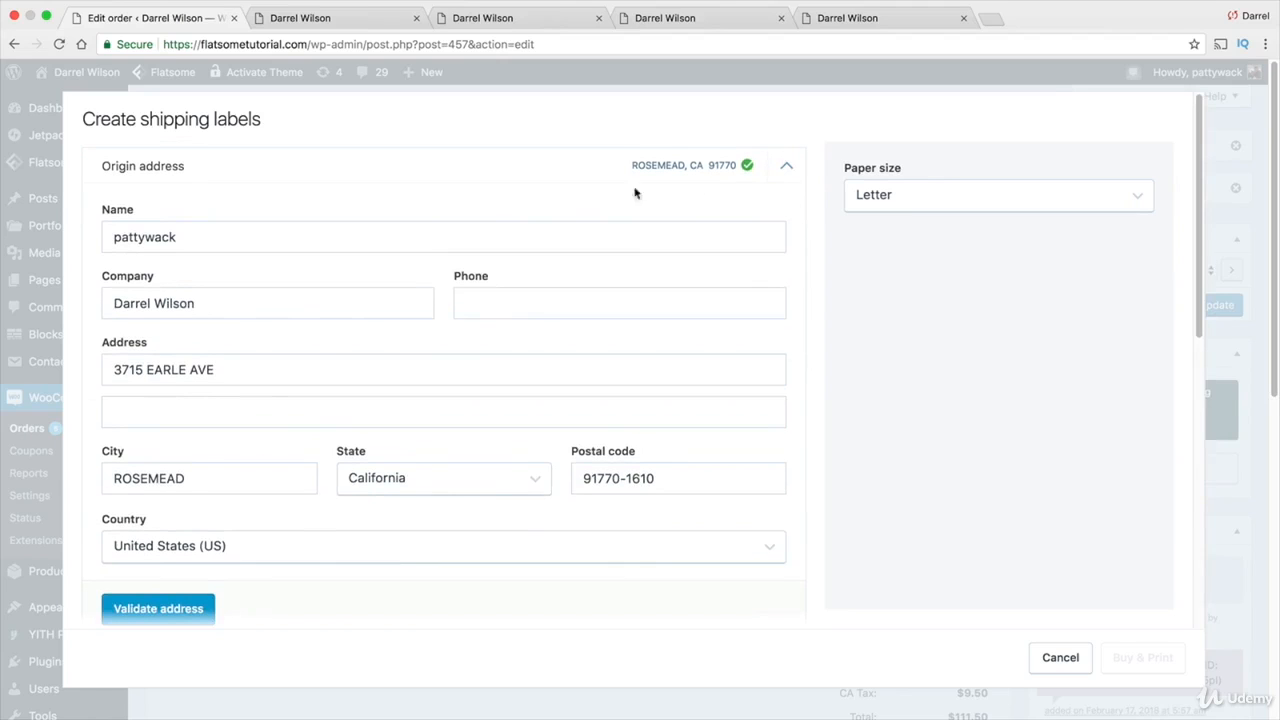
left_click(170, 609)
left_click(786, 200)
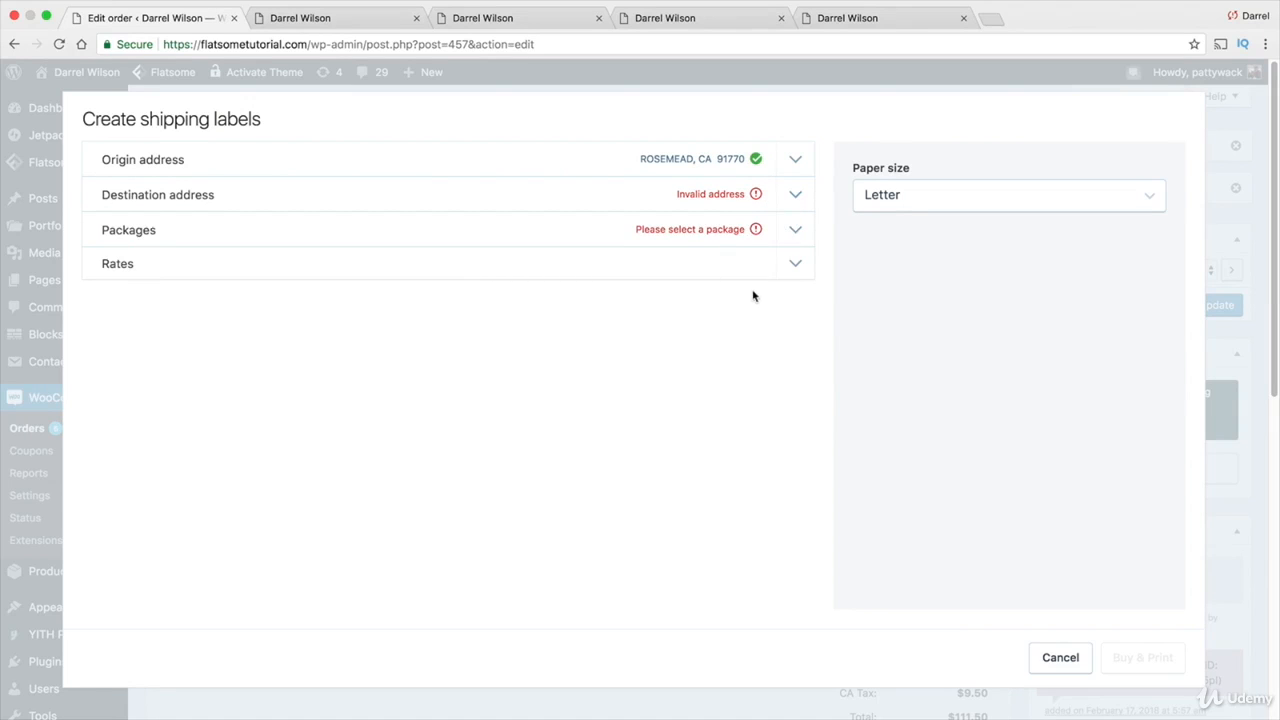
left_click(1078, 664)
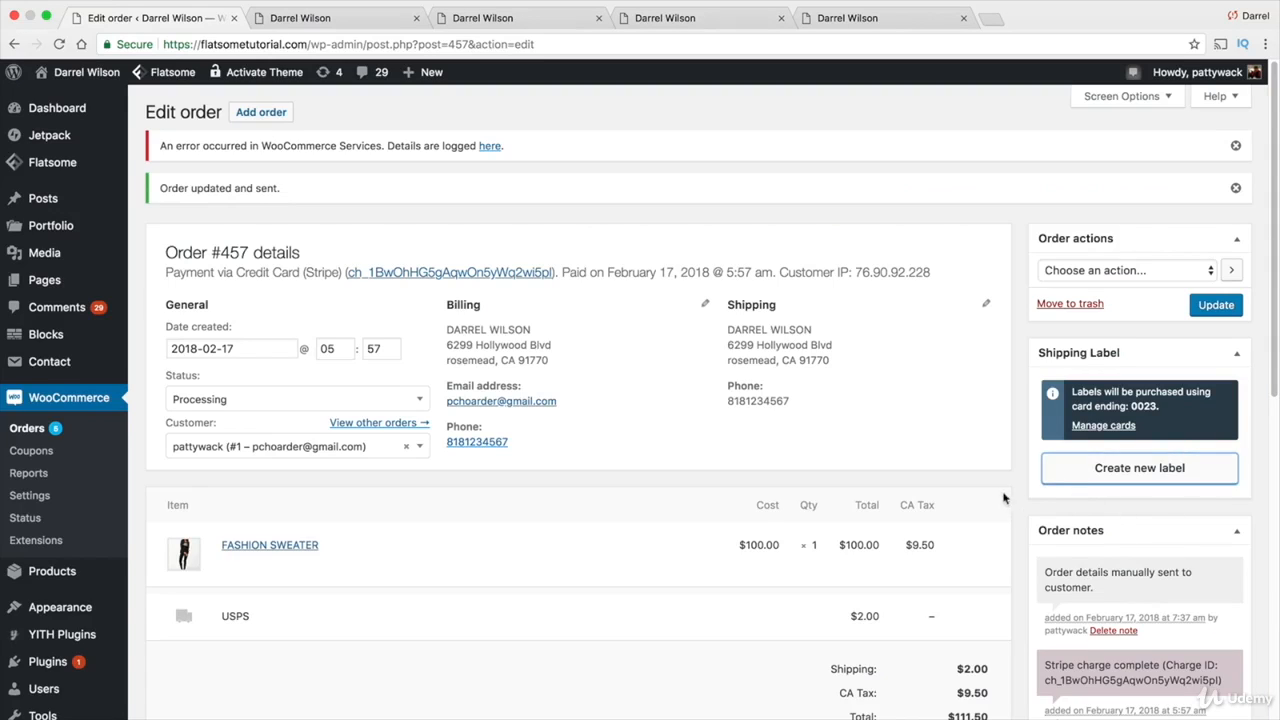
Update order #457, then go to the Orders list and on to WooCommerce Settings
scroll(1002, 467, "down", 3)
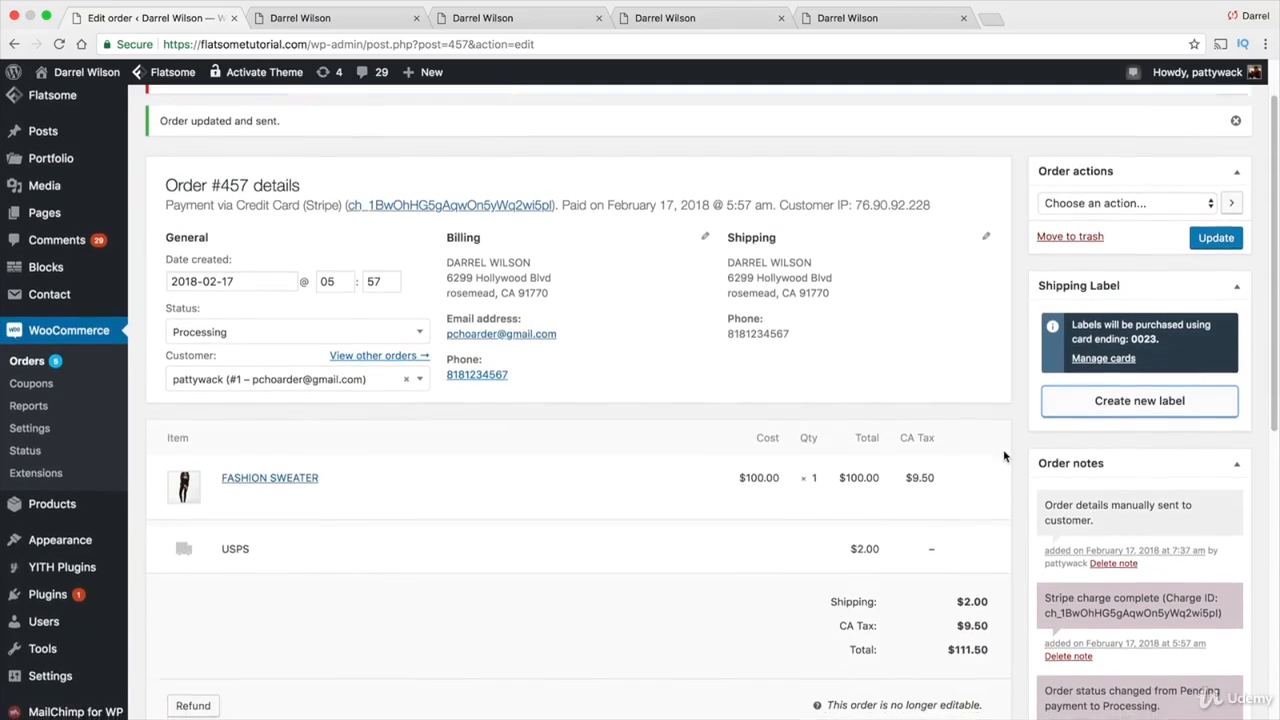
scroll(1005, 455, "down", 10)
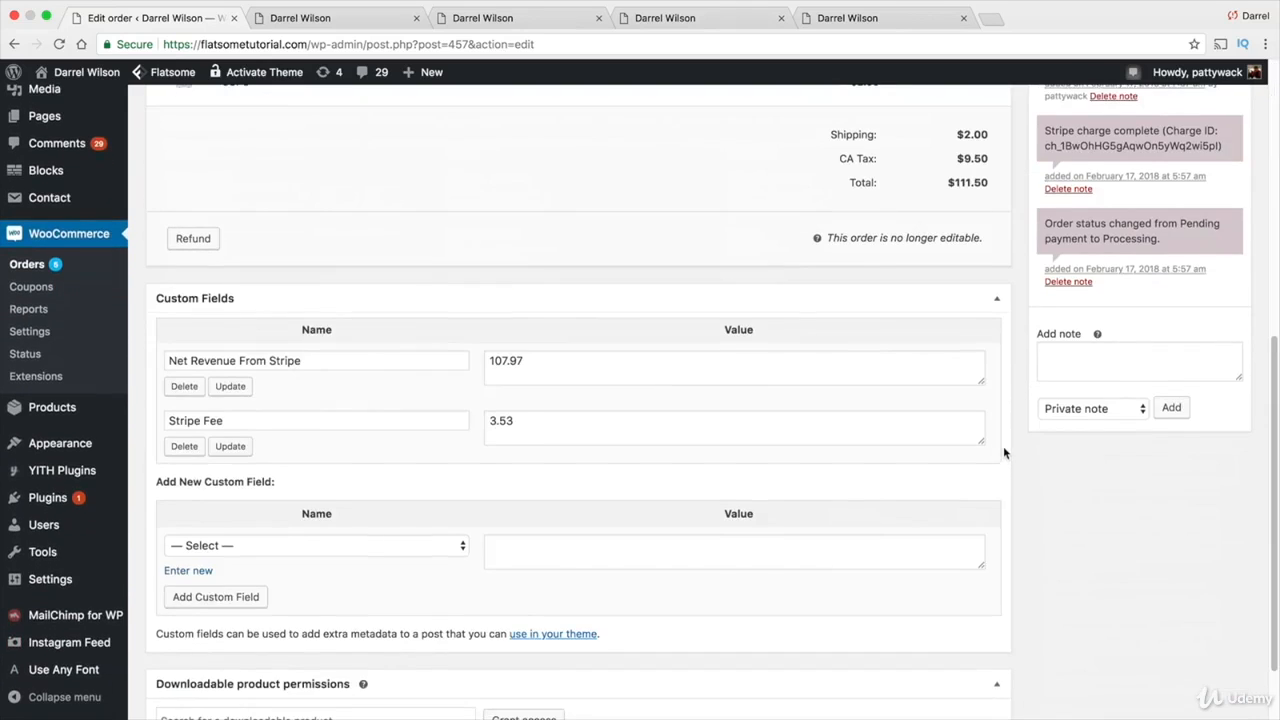
scroll(1004, 448, "up", 2)
scroll(1010, 440, "up", 1)
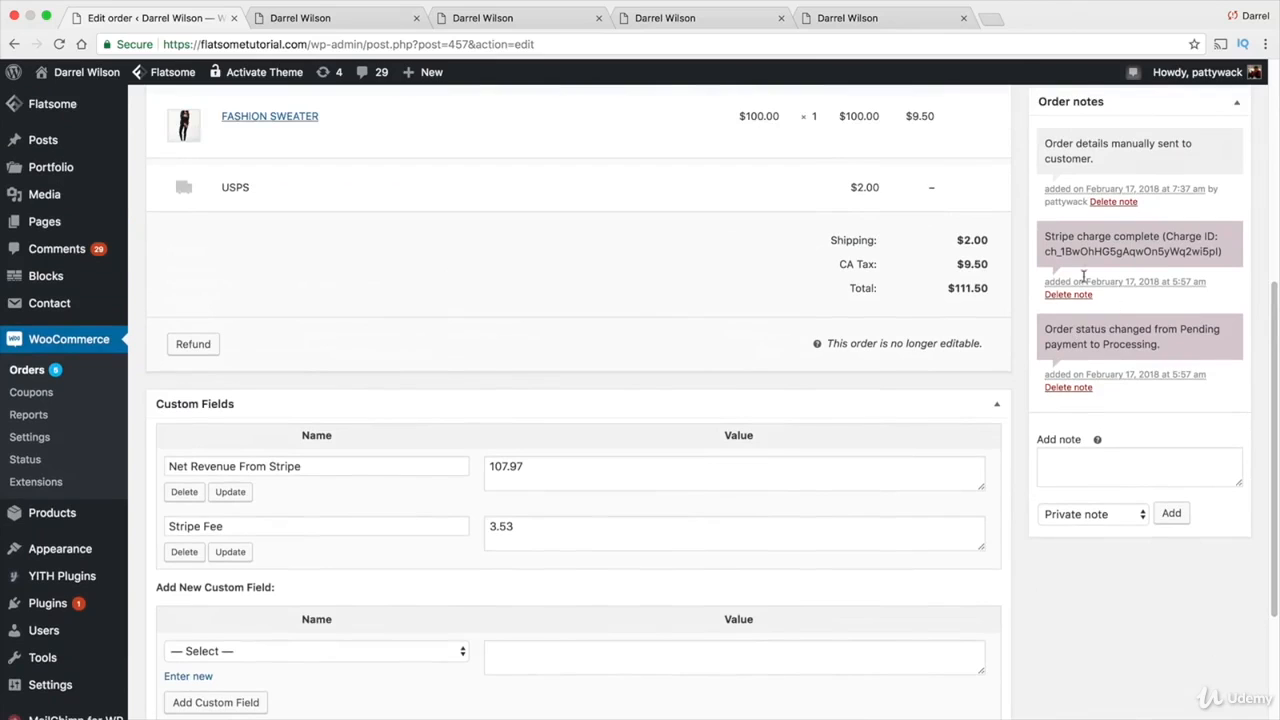
scroll(1083, 276, "up", 3)
scroll(1115, 388, "up", 5)
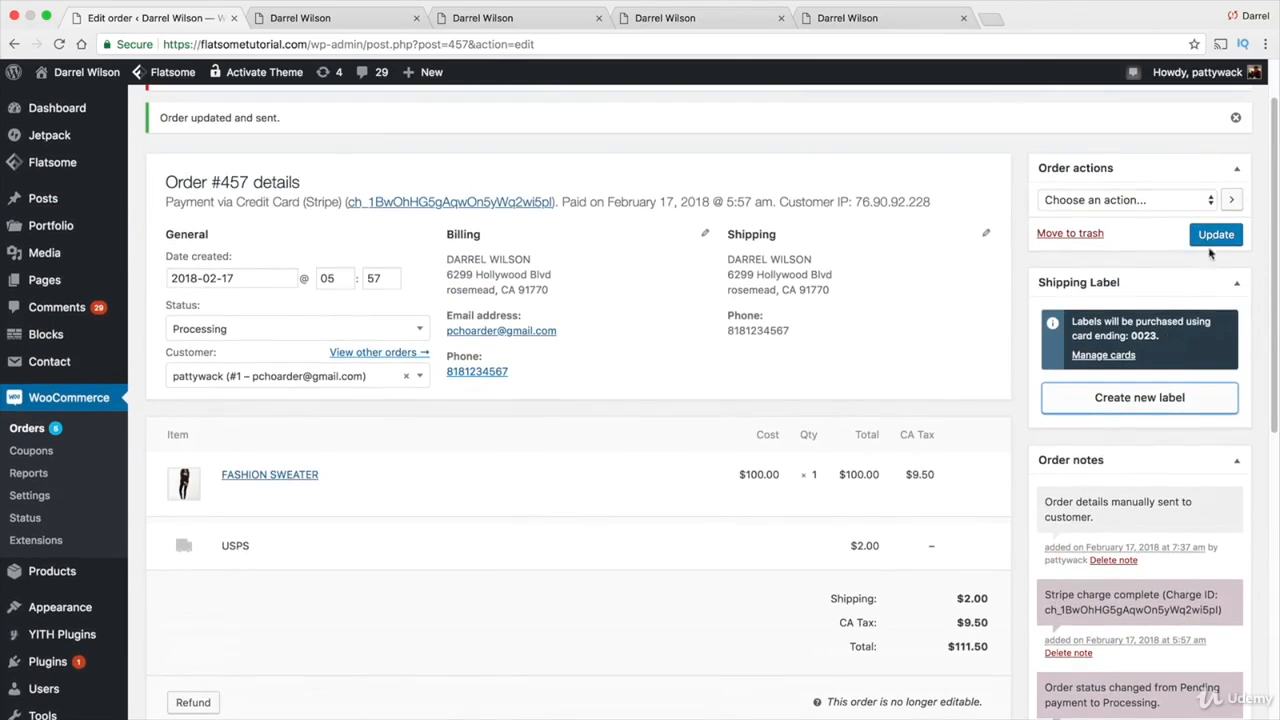
left_click(1216, 236)
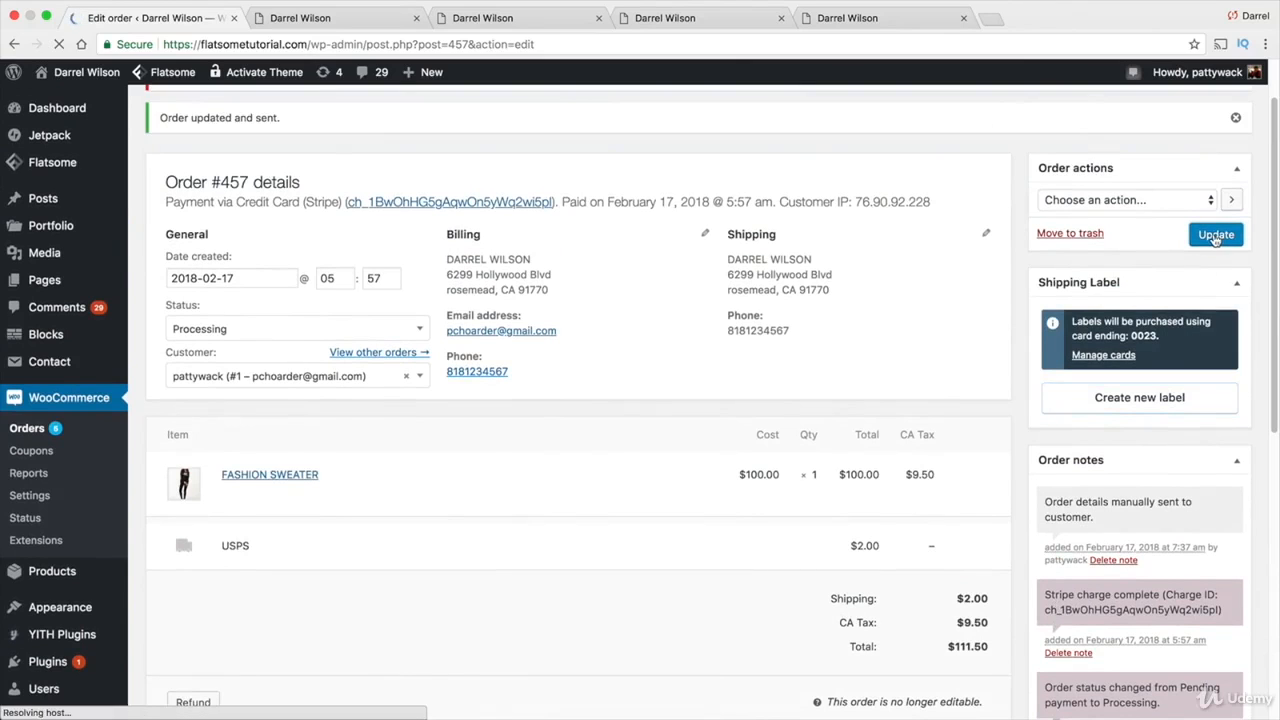
left_click(27, 428)
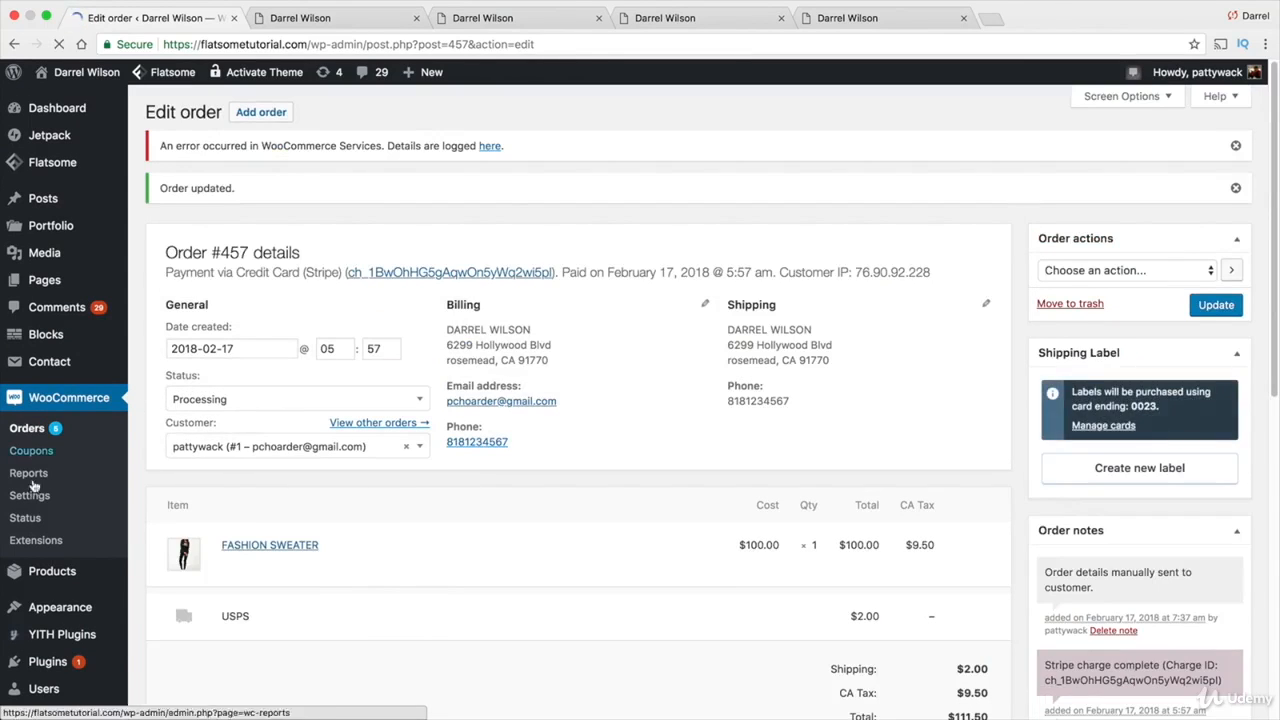
left_click(30, 496)
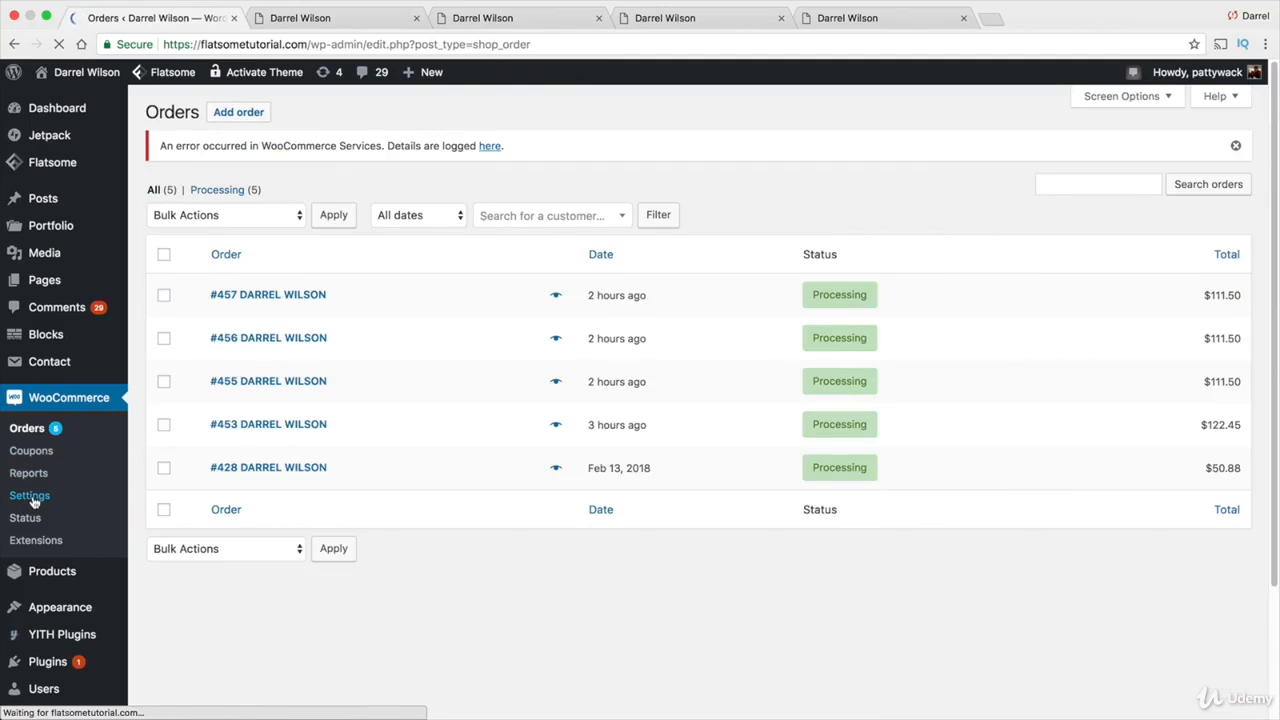